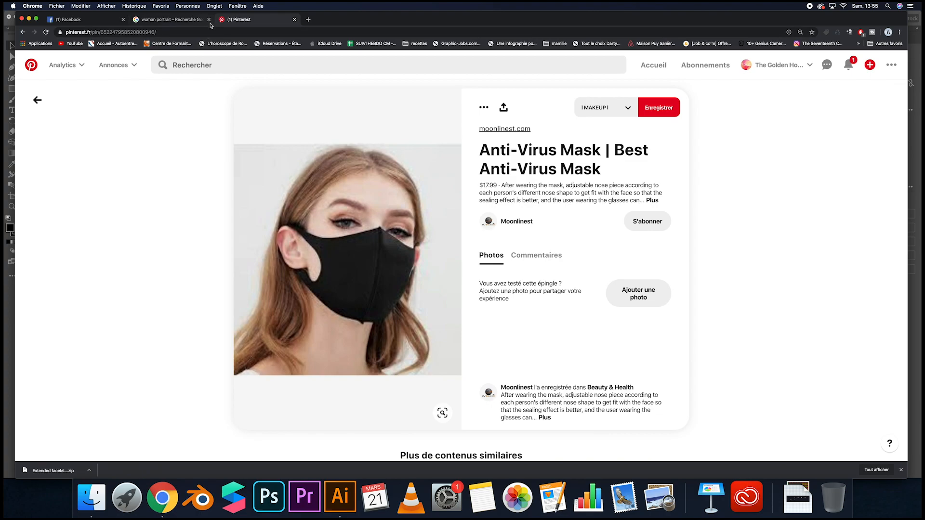
Switch to Illustrator and nudge the face template image to the right so its X position is 106.3359.
left_click(340, 497)
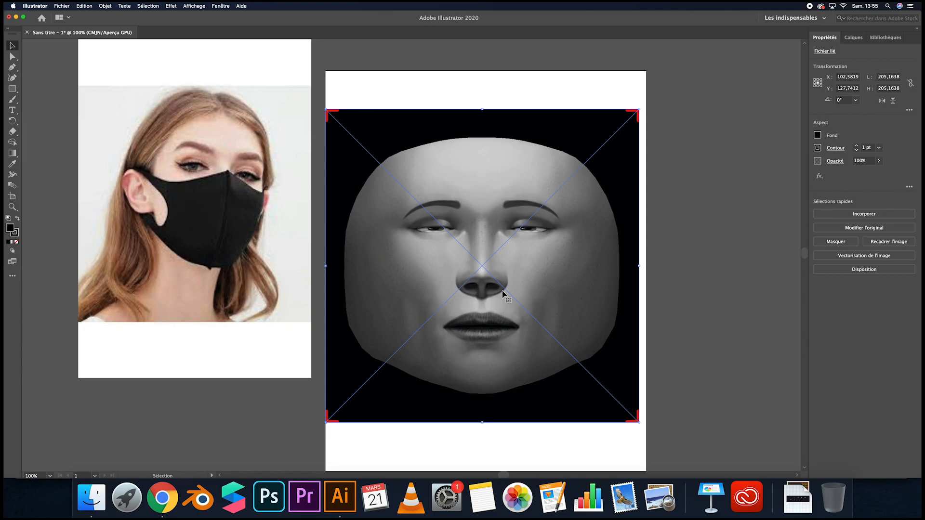
key("shift+Right")
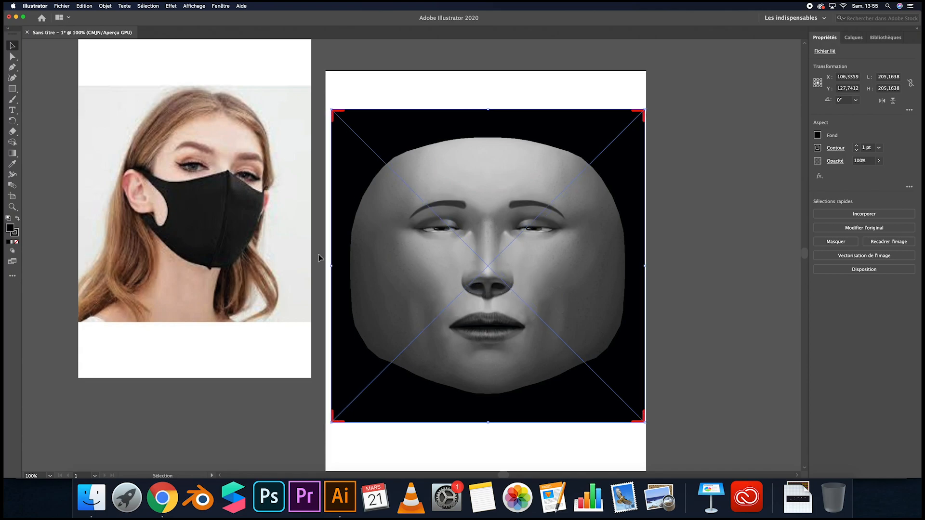
On layer Calque 2, draw the closed outline of the left half of the mask, including the ear opening, with the Paintbrush.
left_click(12, 100)
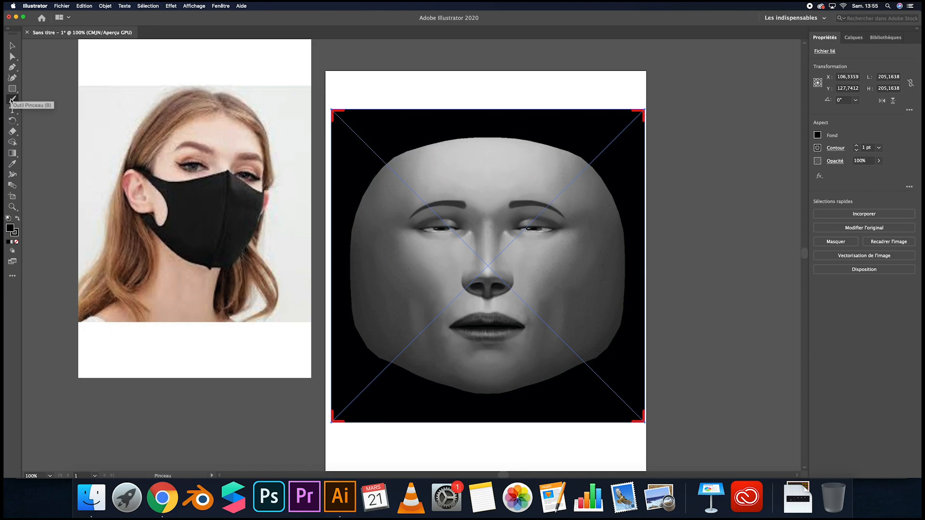
left_click(849, 41)
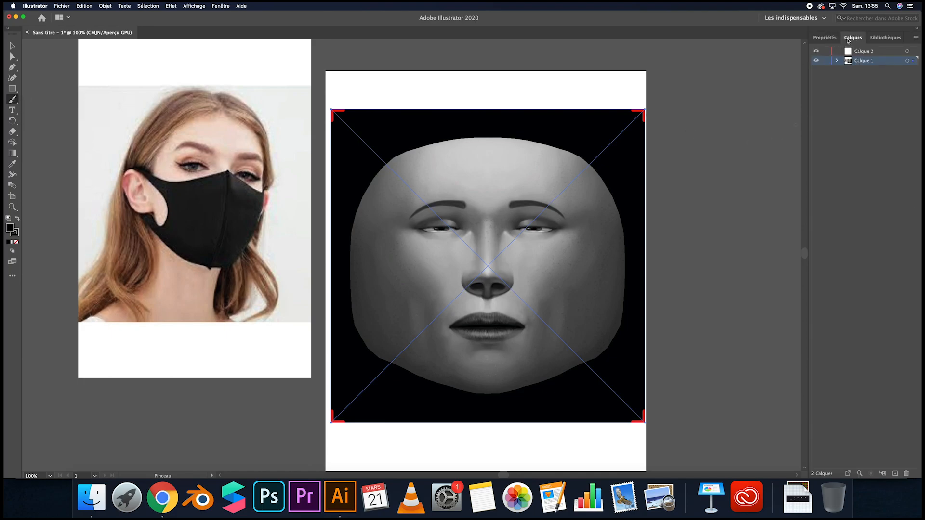
left_click(866, 53)
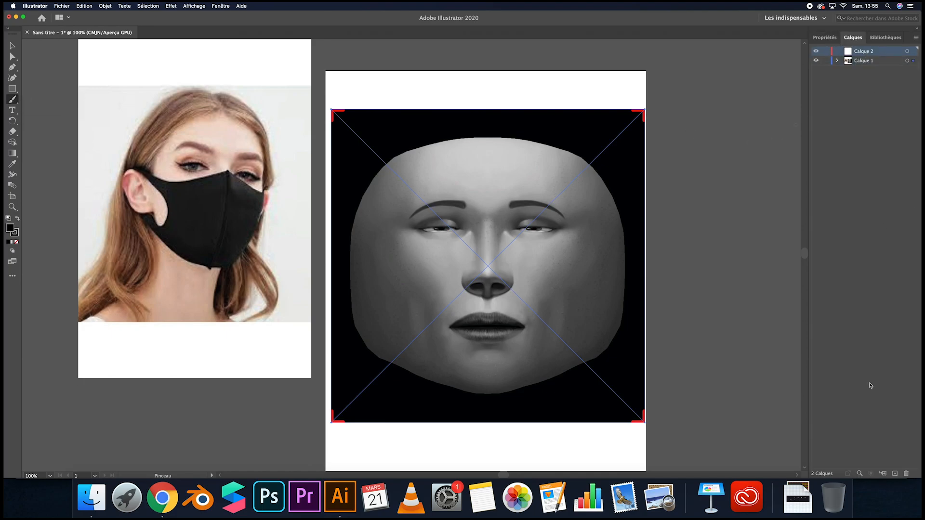
left_click(906, 51)
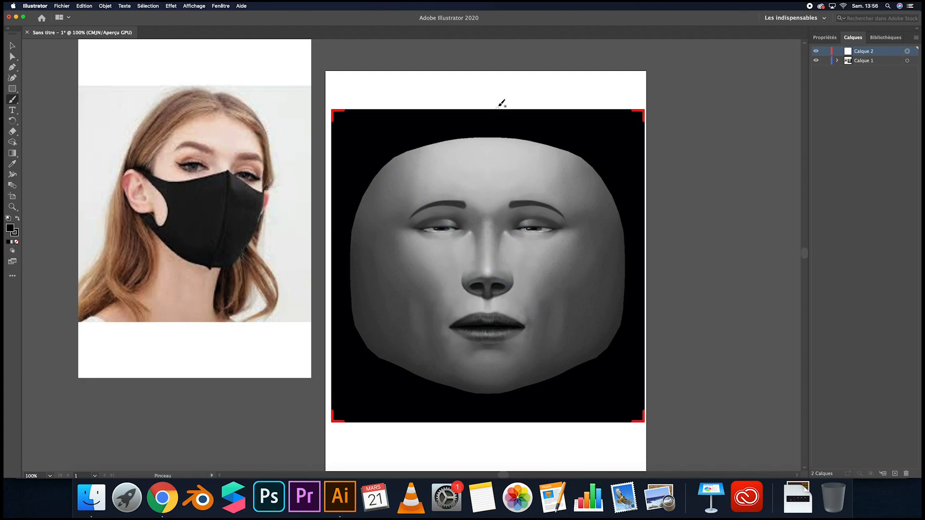
left_click(825, 38)
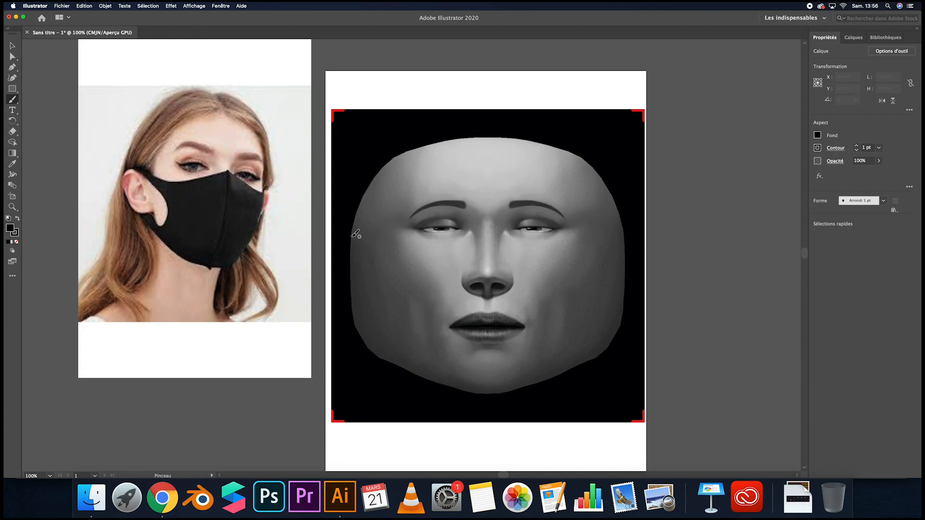
mouse_move(355, 238)
left_mouse_down()
mouse_move(401, 254)
mouse_move(474, 257)
left_mouse_up()
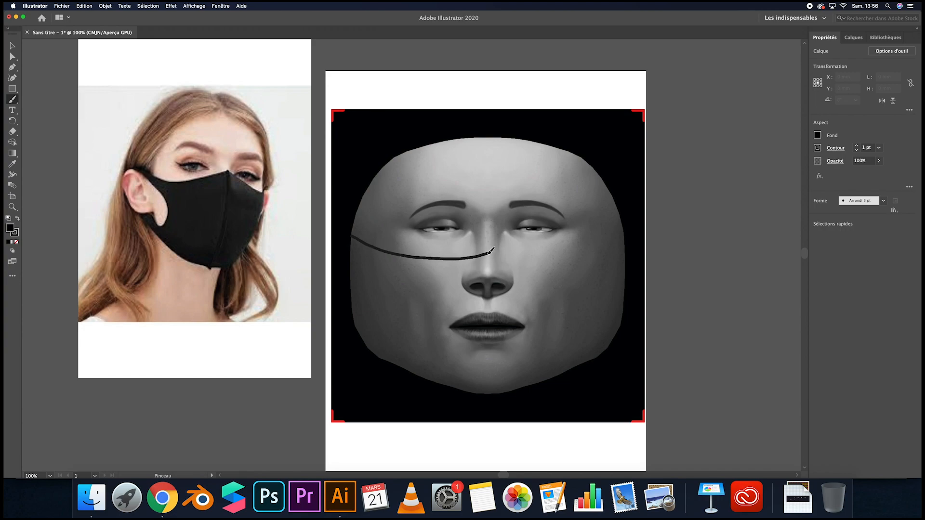
mouse_move(490, 259)
left_mouse_down()
mouse_move(485, 373)
mouse_move(481, 394)
mouse_move(471, 393)
mouse_move(365, 349)
mouse_move(353, 312)
mouse_move(399, 317)
mouse_move(406, 300)
mouse_move(394, 280)
mouse_move(352, 268)
mouse_move(355, 233)
left_mouse_up()
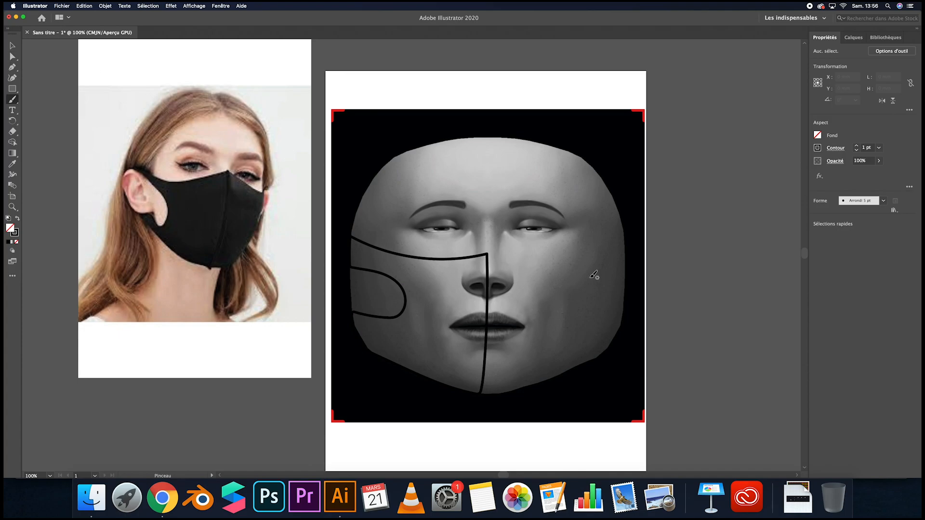
Adjust the upper outer corner anchor of the half-mask path so it meets the edge of the face.
left_click(12, 56)
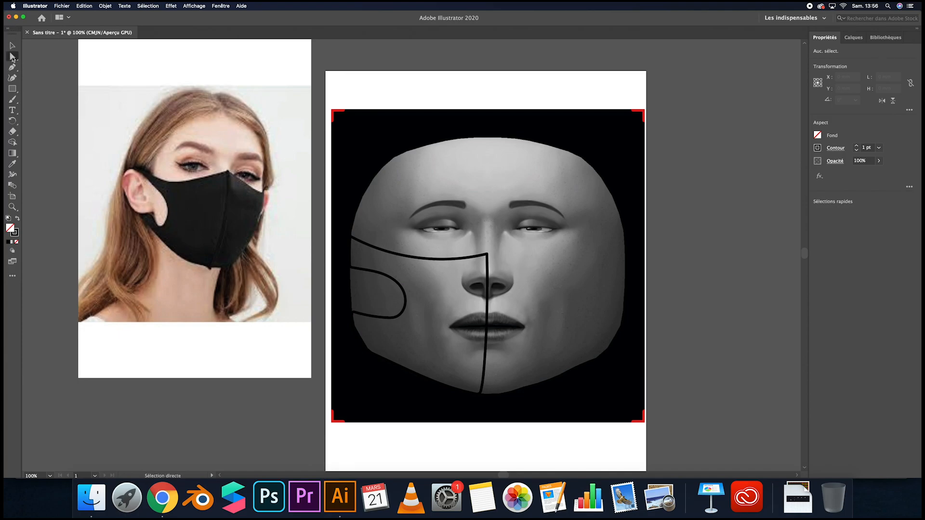
left_click(470, 259)
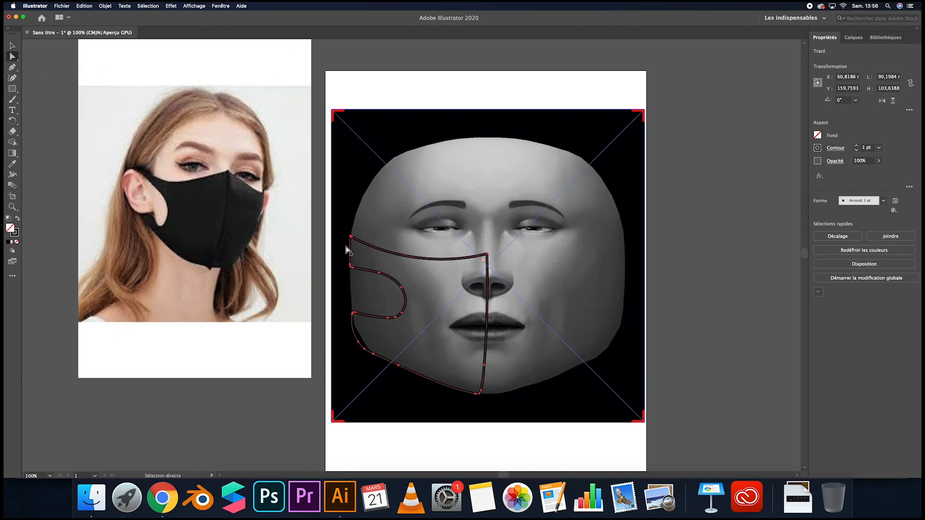
key("super+plus")
key("super+plus")
key("super+plus")
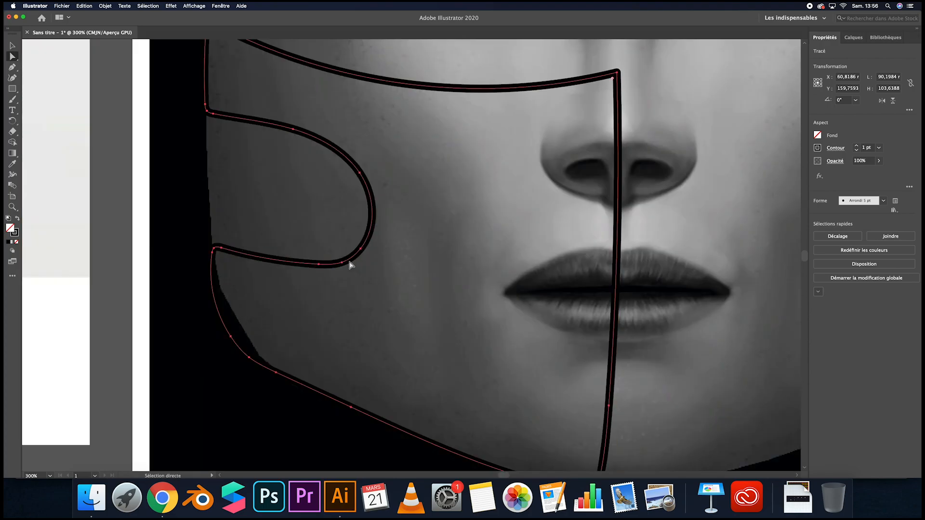
scroll(241, 68, "up", 5)
scroll(241, 68, "left", 2)
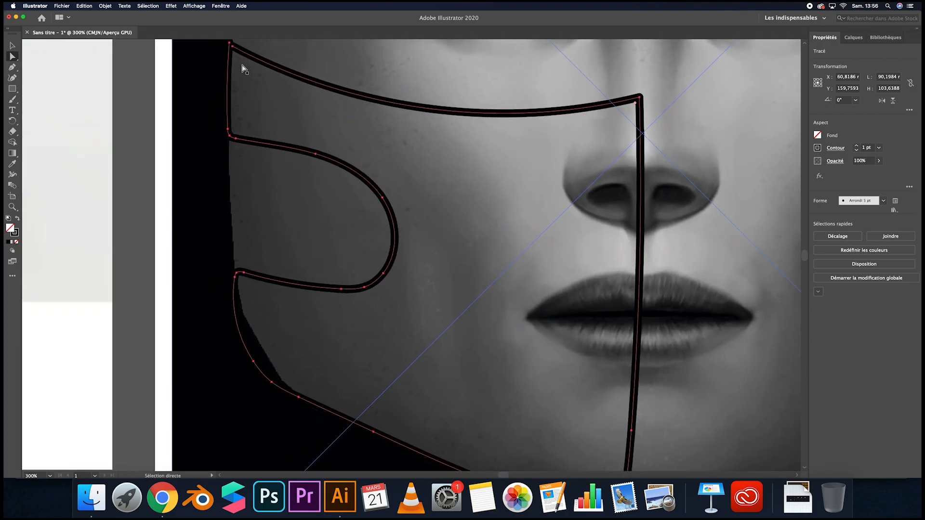
left_click(239, 72)
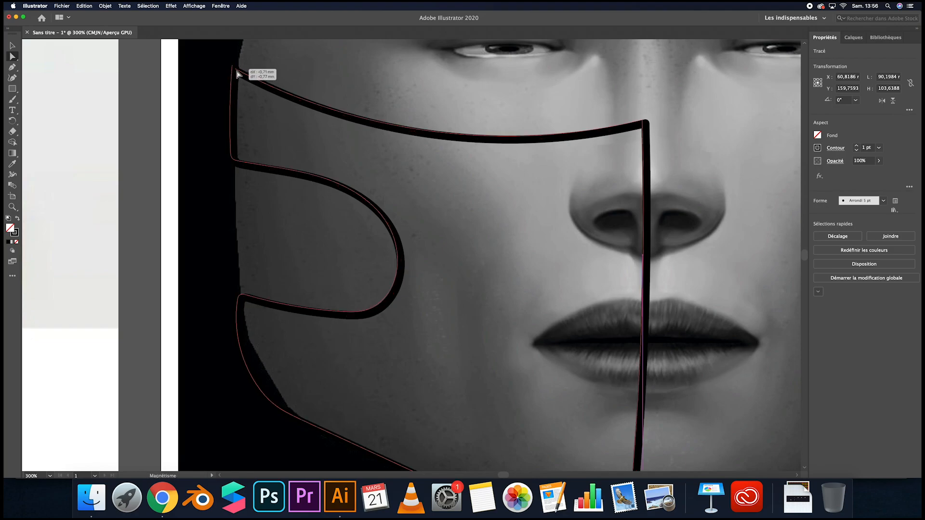
left_click(238, 73)
left_click_drag(239, 73, 236, 69)
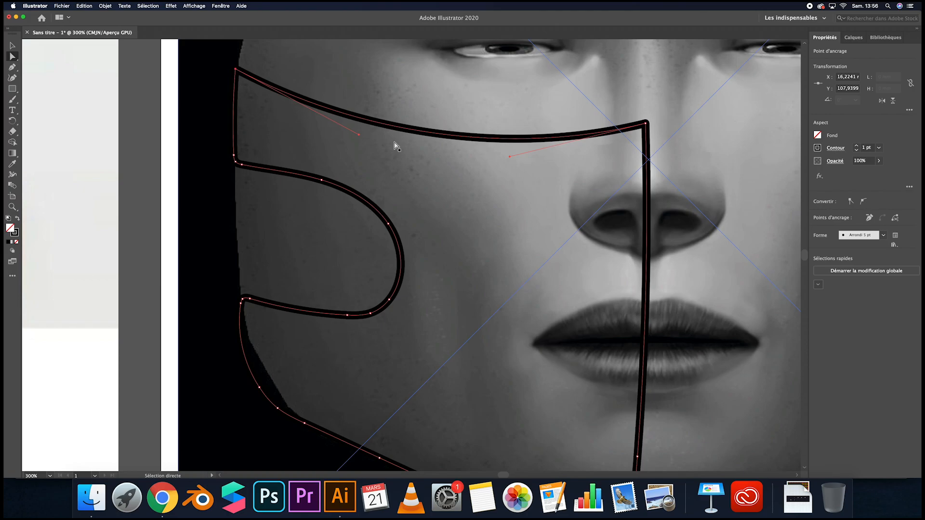
Set both the fill and the stroke of the half-mask shape to yellow.
key("super+minus")
key("super+minus")
key("super+minus")
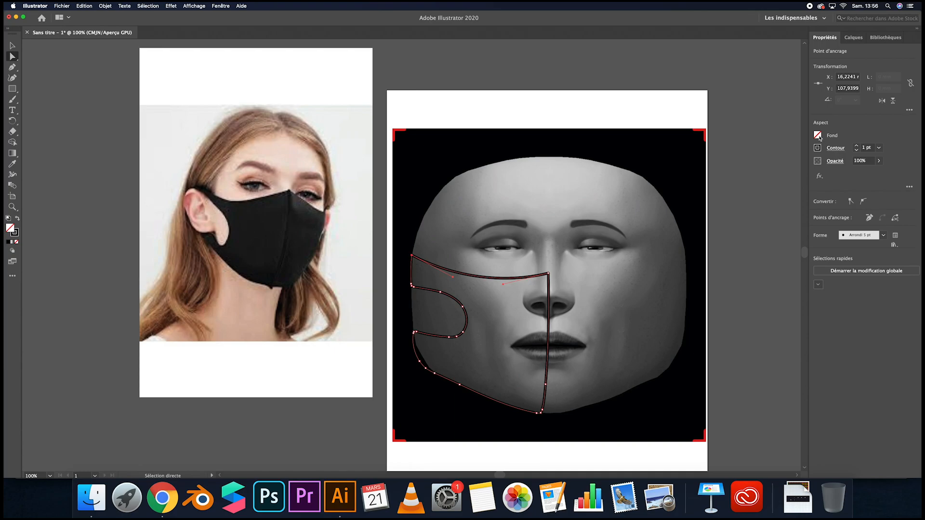
left_click(818, 135)
left_click(738, 167)
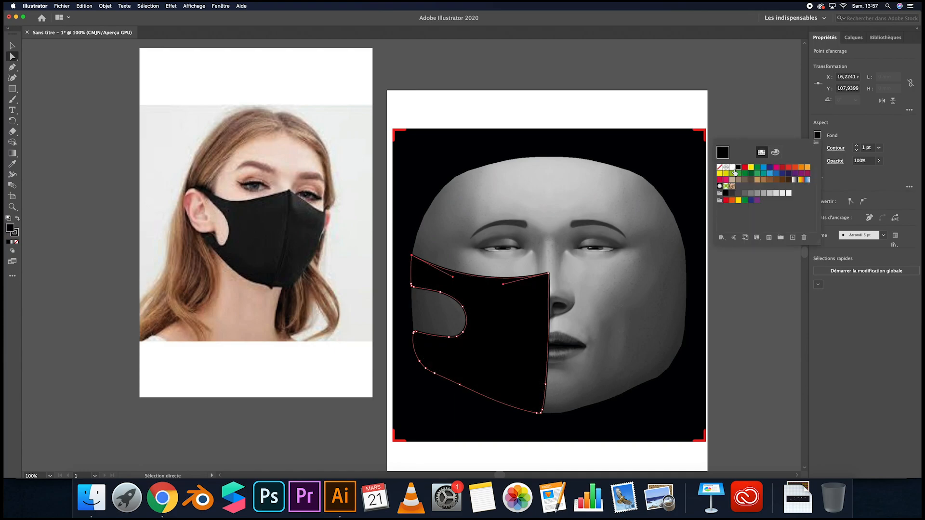
left_click(751, 168)
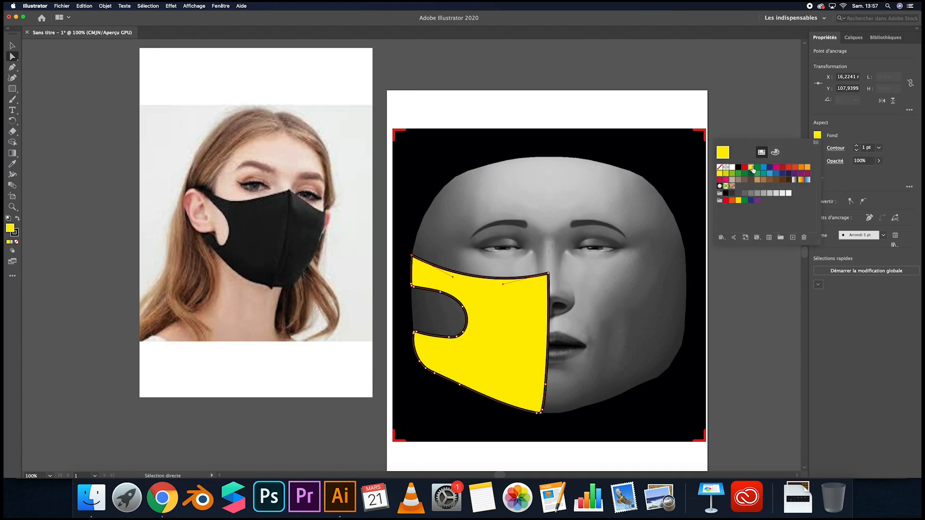
left_click(818, 148)
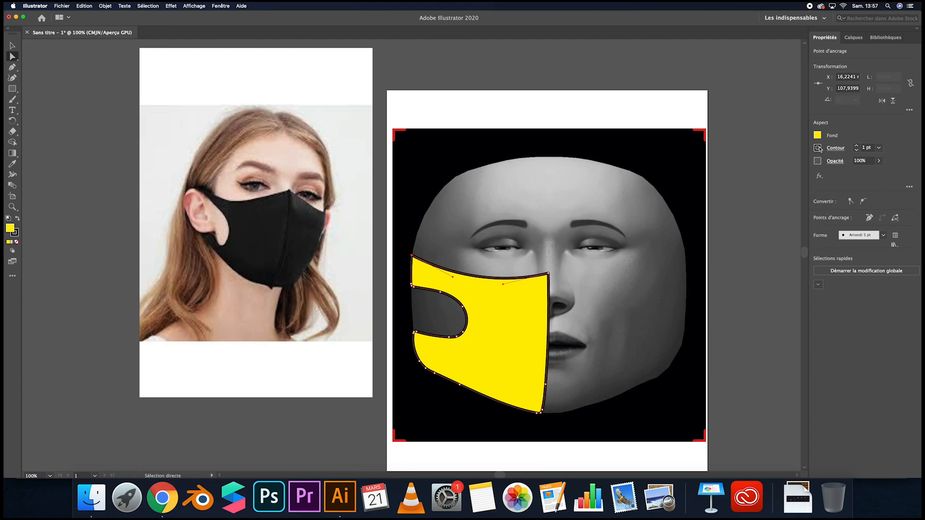
left_click(818, 148)
left_click(751, 181)
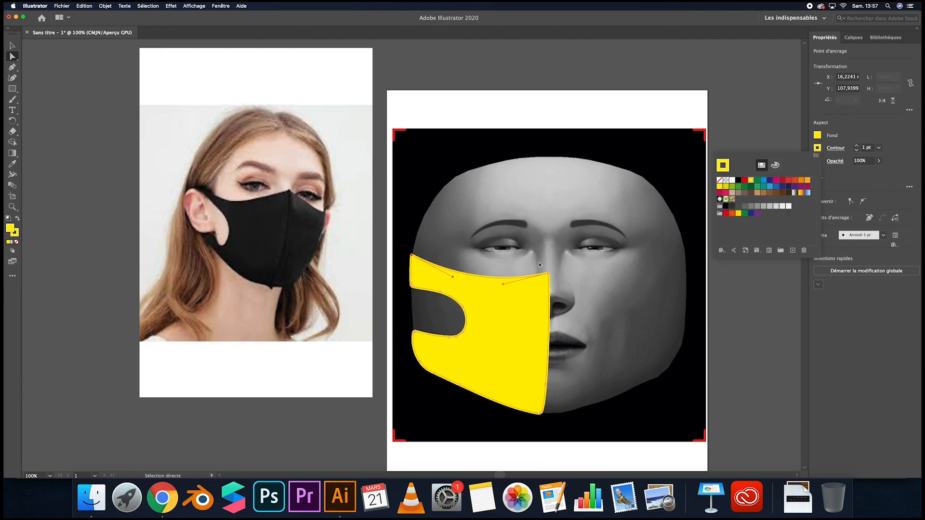
Reshape the ear opening by moving its lower inner anchor and repainting its inner edge with the Paintbrush.
left_click(13, 56)
left_click(443, 218)
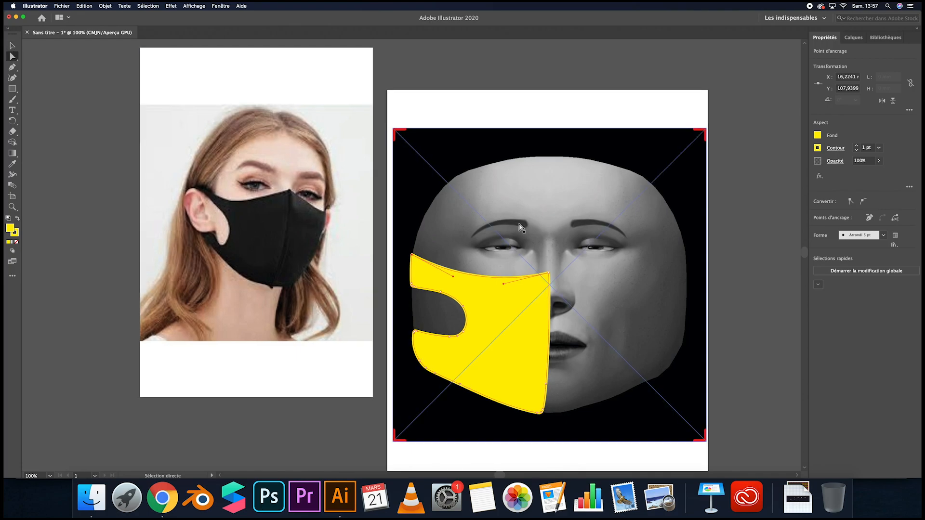
key("super+equal")
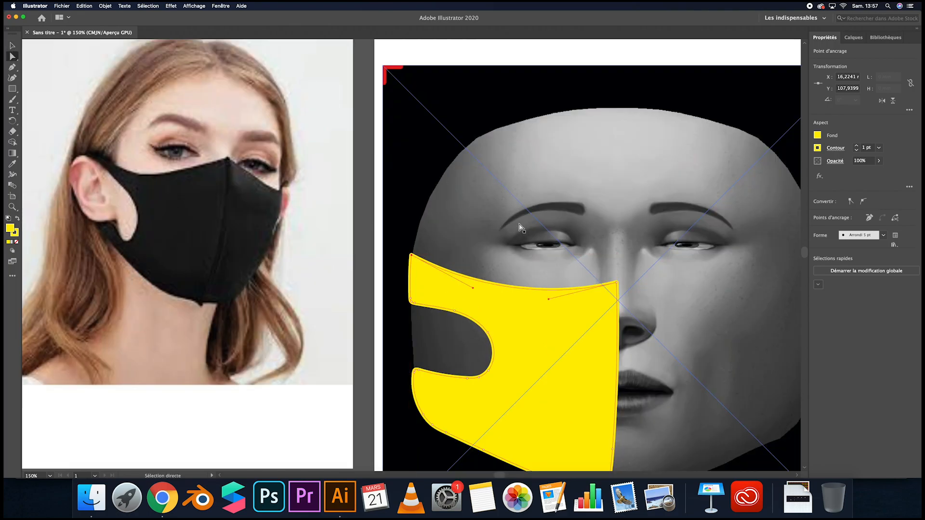
scroll(499, 408, "down", 3)
left_click(465, 345)
mouse_move(466, 346)
left_mouse_down()
mouse_move(467, 354)
mouse_move(485, 351)
mouse_move(479, 347)
mouse_move(492, 341)
mouse_move(481, 335)
left_mouse_up()
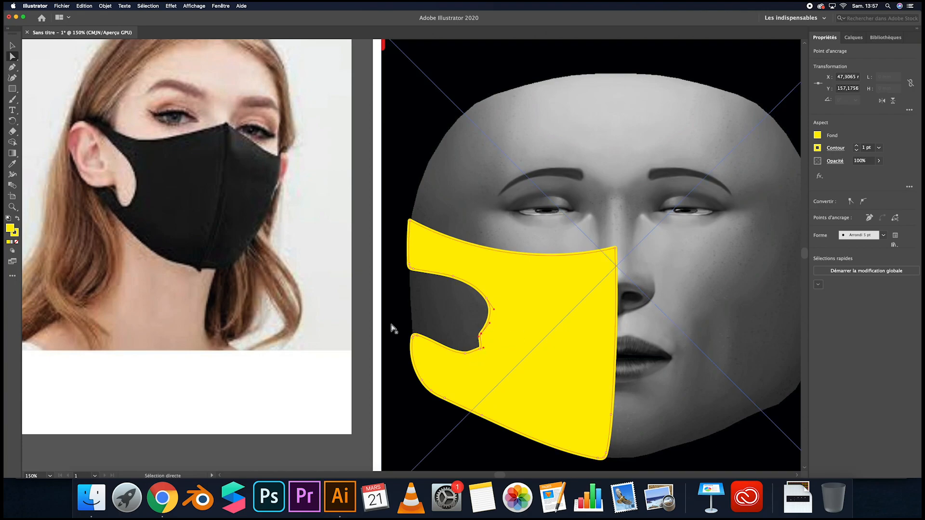
key("b")
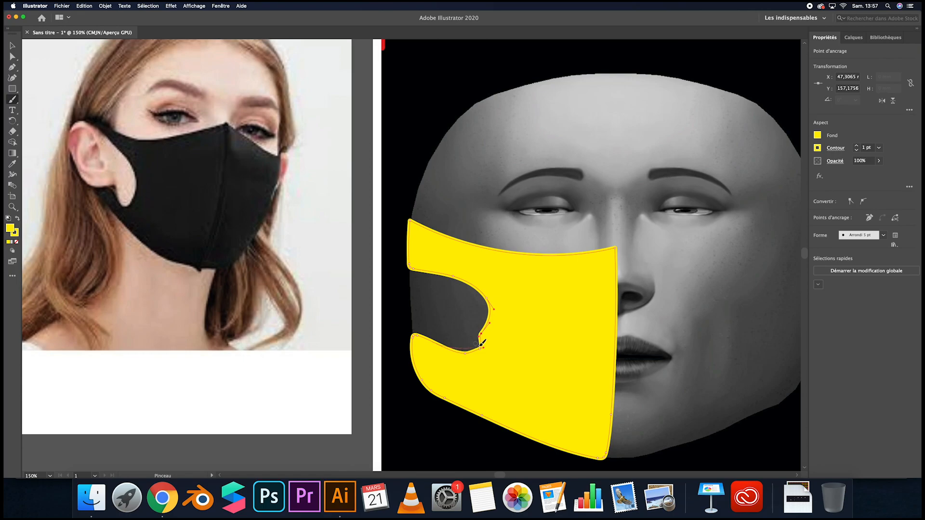
left_click_drag(460, 274, 461, 274)
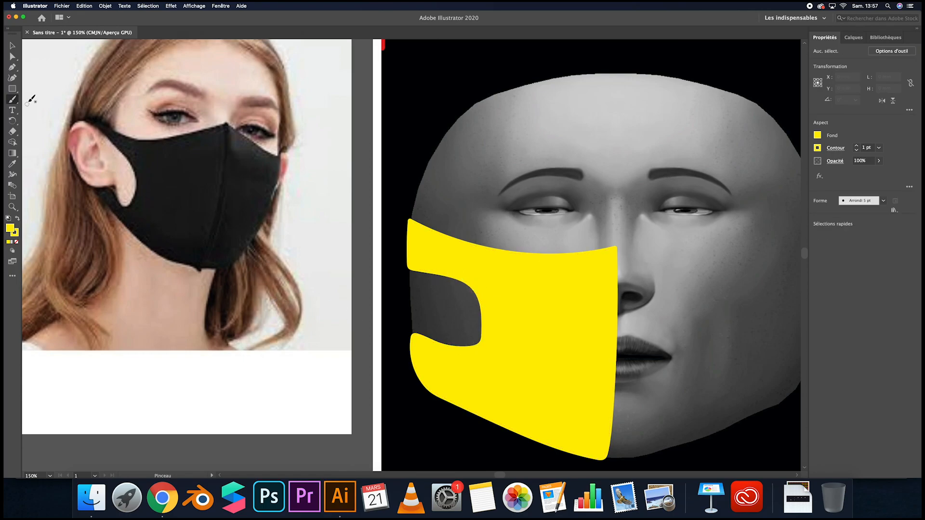
Select the half-mask path and round off the ear opening's lower inner corner with the Paintbrush, then deselect it.
left_click(13, 56)
left_click(517, 347)
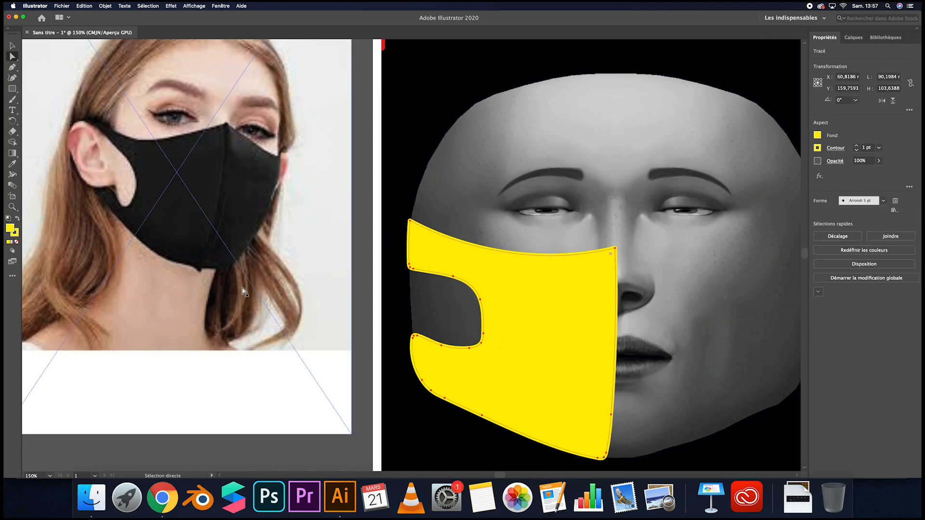
left_click(13, 99)
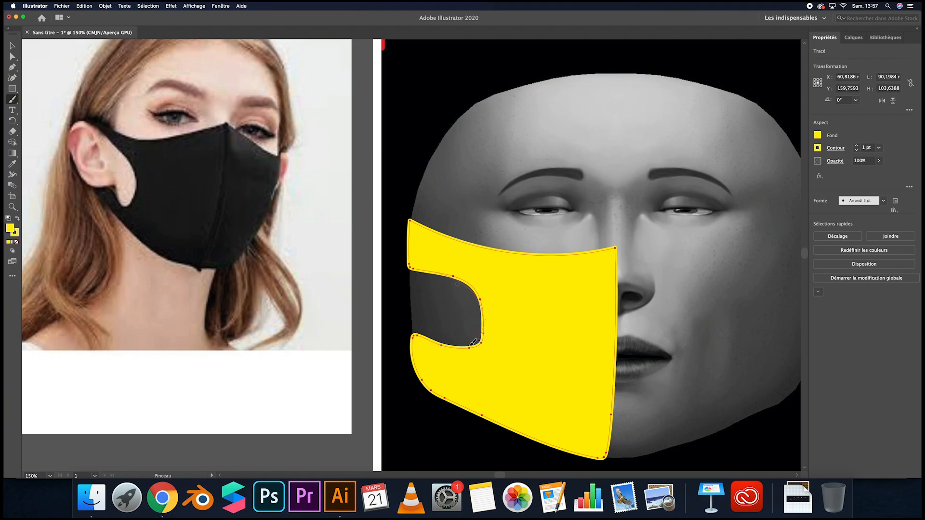
key("super+shift+a")
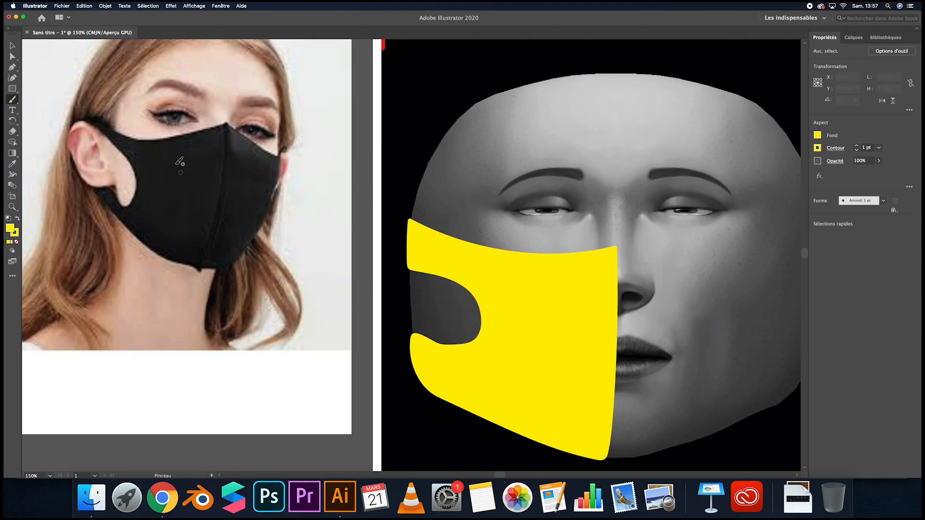
Try to move the half mask's bottom centre corner anchor sideways to the middle of the chin, and undo the move.
key("v")
left_click(579, 395)
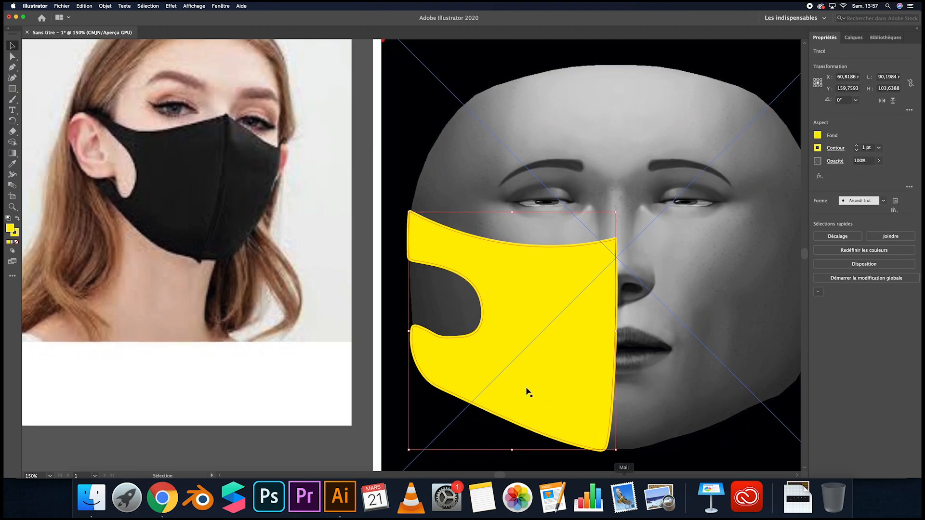
scroll(29, 58, "down", 2)
left_click(13, 57)
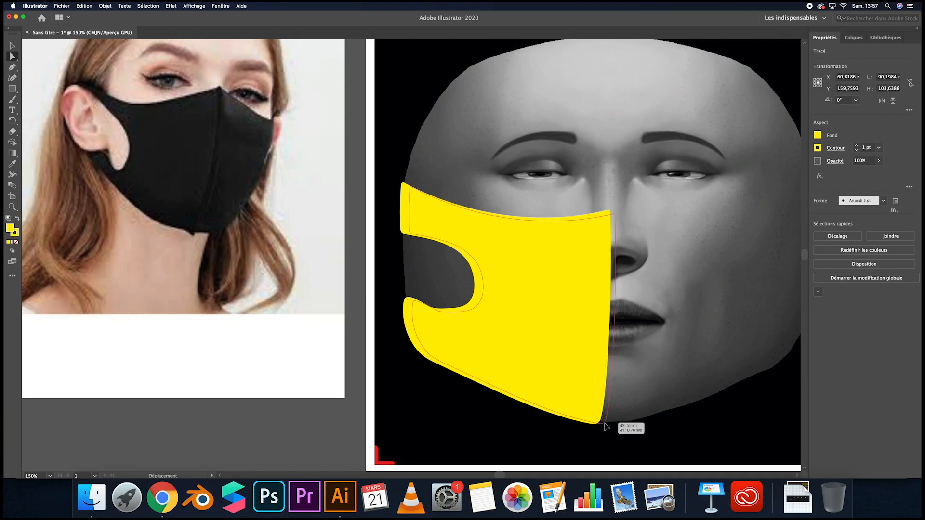
left_click_drag(598, 423, 606, 422)
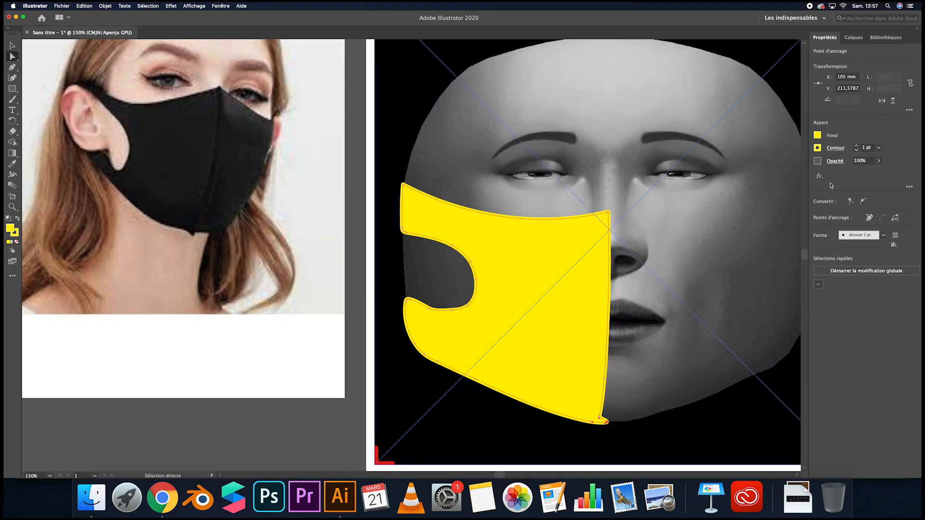
key("super+z")
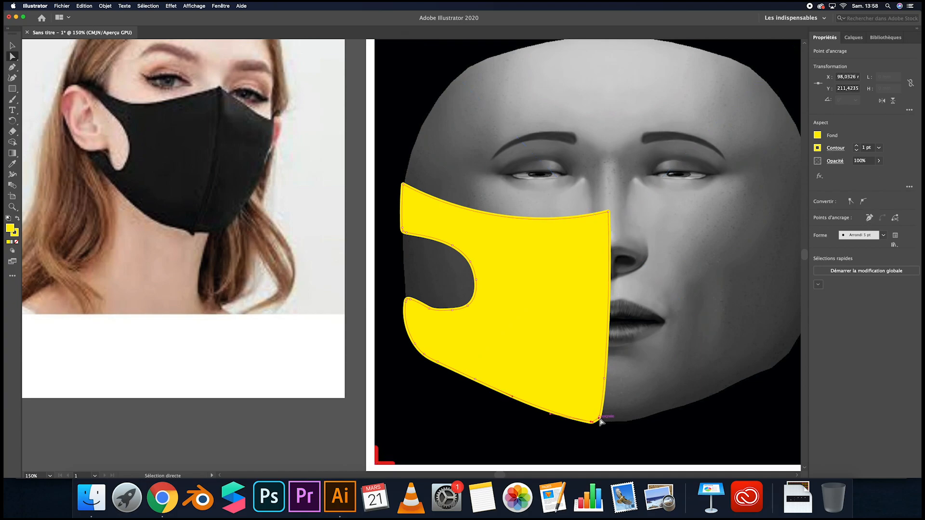
Straighten the half mask's centre edge by moving its bottom corner and lower edge anchors onto the face's vertical centre line.
left_click(12, 45)
left_click(568, 400)
left_click(12, 56)
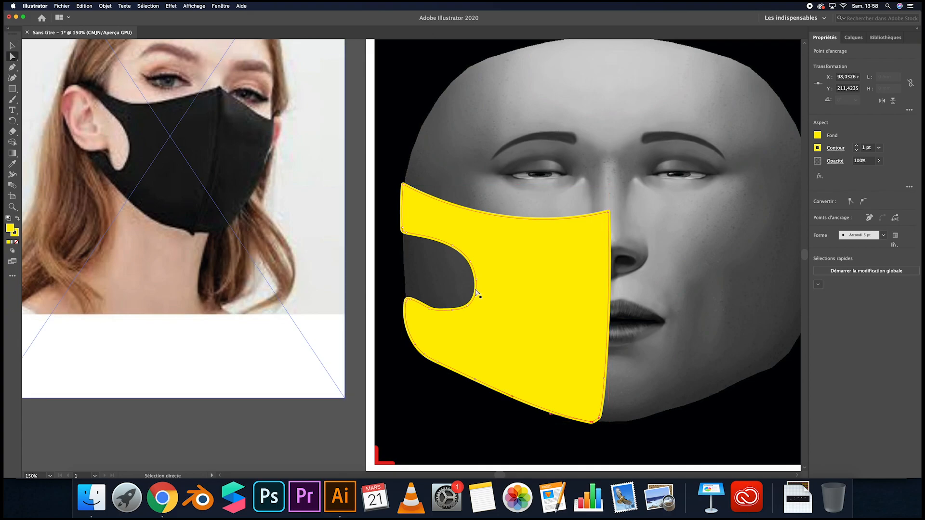
left_click_drag(603, 422, 609, 424)
left_click_drag(605, 382, 611, 377)
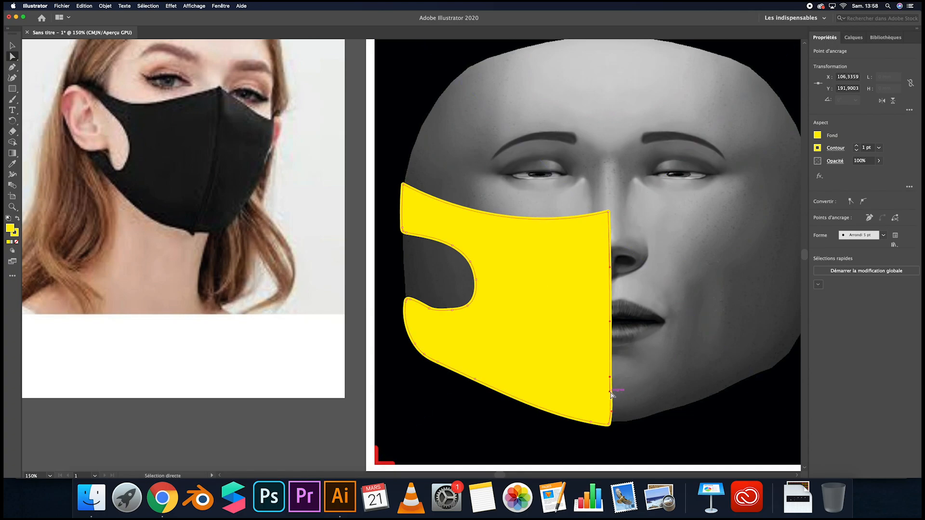
left_click_drag(612, 413, 611, 413)
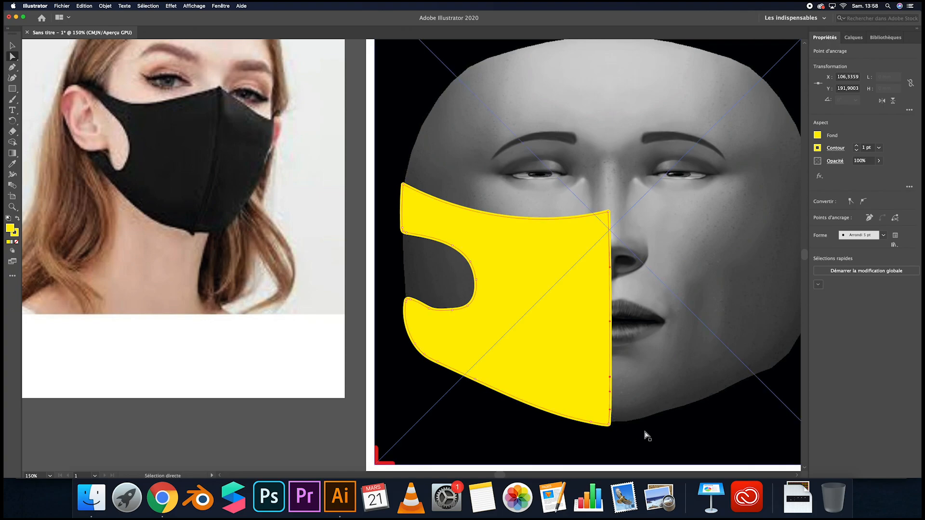
Select the yellow half mask and place a duplicate of it over the other side of the face.
left_click(502, 288)
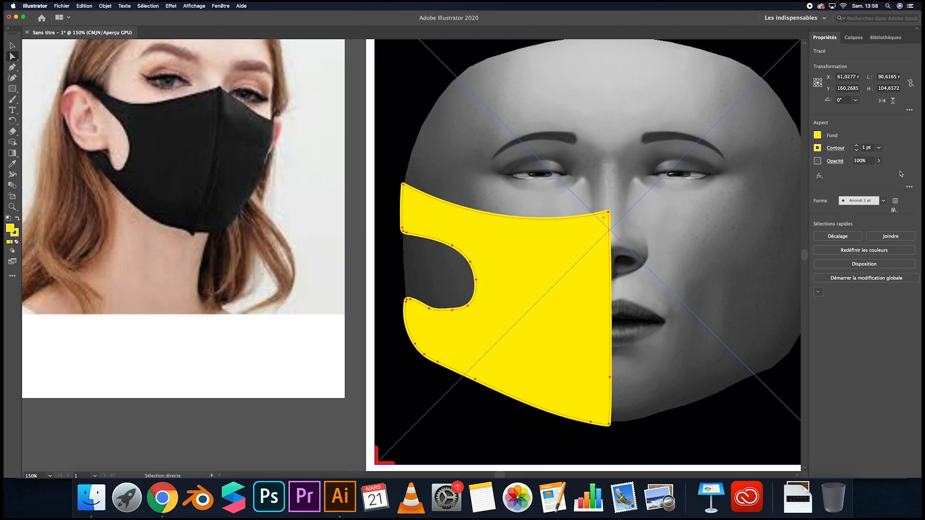
left_click(12, 58)
left_click(12, 45)
left_click(362, 117)
left_click(560, 354)
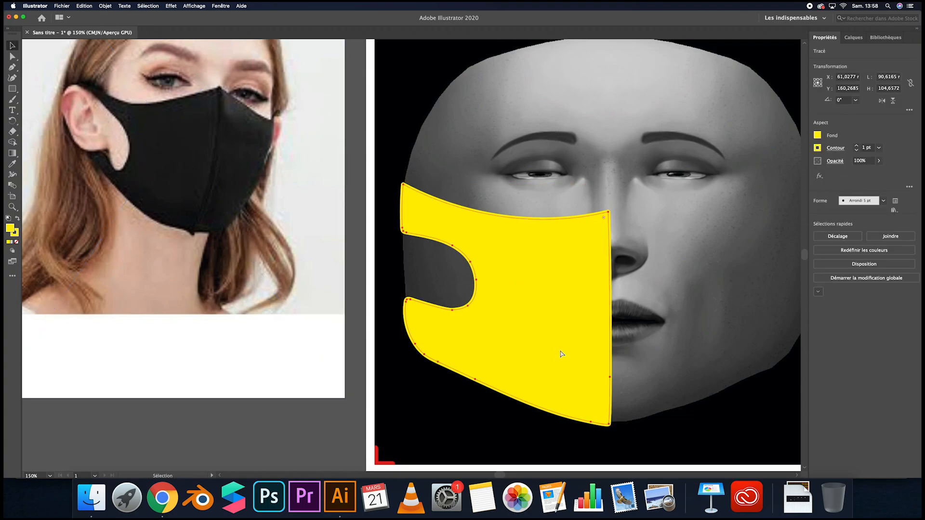
left_click_drag(561, 354, 466, 305)
left_click_drag(462, 210, 730, 232)
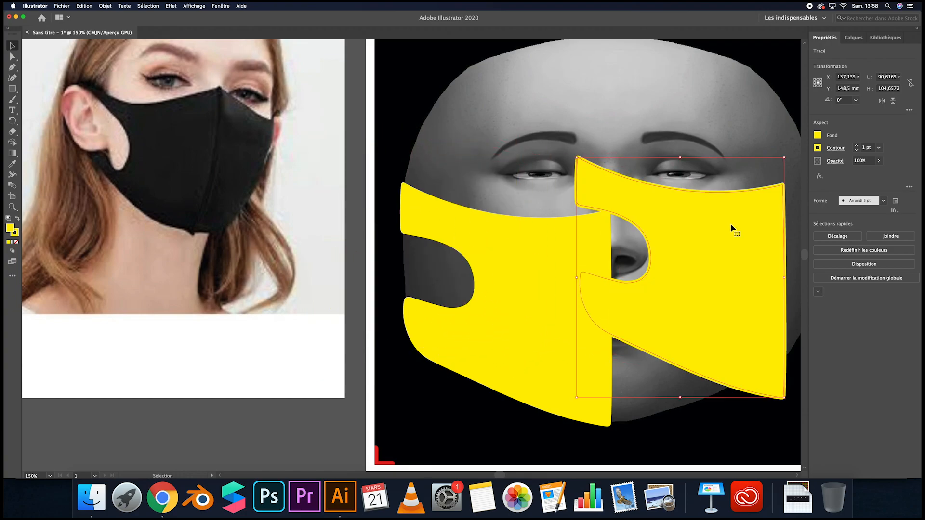
Mirror the duplicated half mask across the vertical axis and align its centre edge with the original half.
left_click(105, 6)
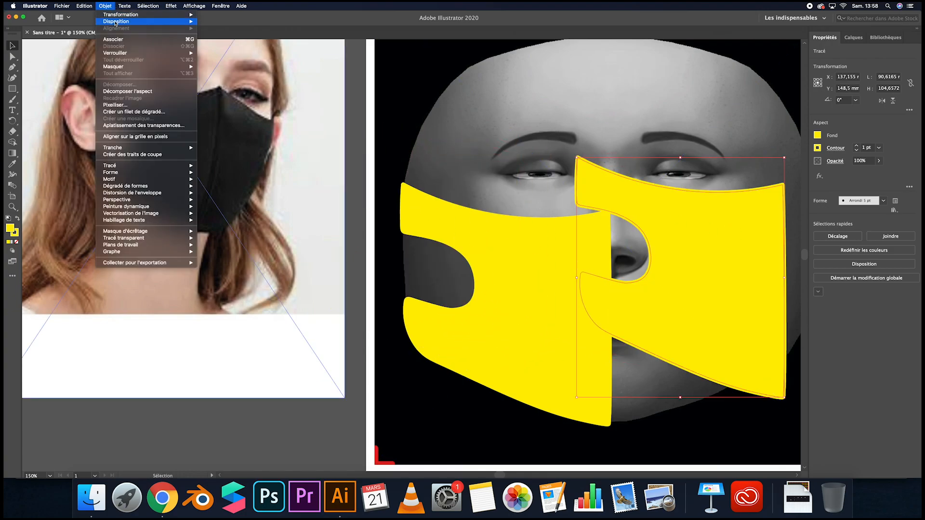
mouse_move(118, 16)
left_click(213, 41)
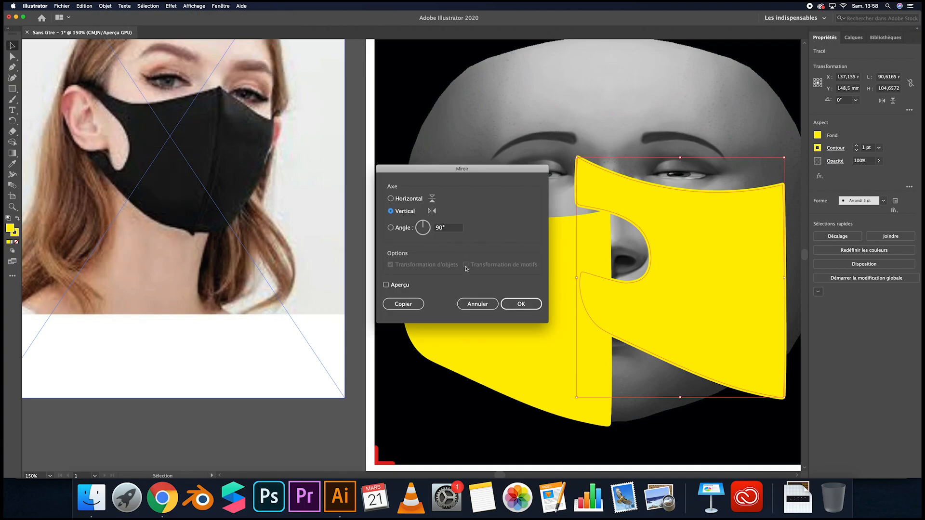
left_click(521, 304)
left_click_drag(658, 233, 680, 259)
scroll(501, 232, "right", 5)
scroll(504, 235, "right", 2)
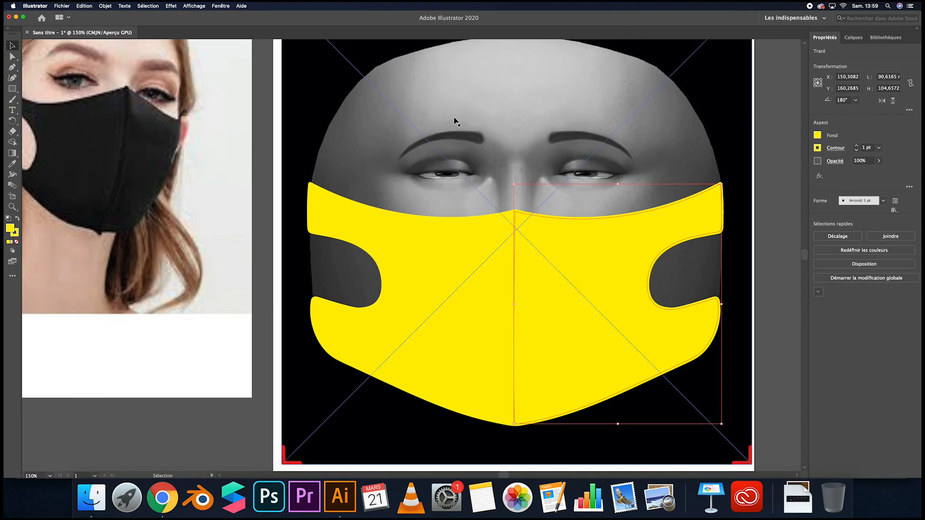
Select both half-mask paths together in Calque 2.
left_click(304, 101)
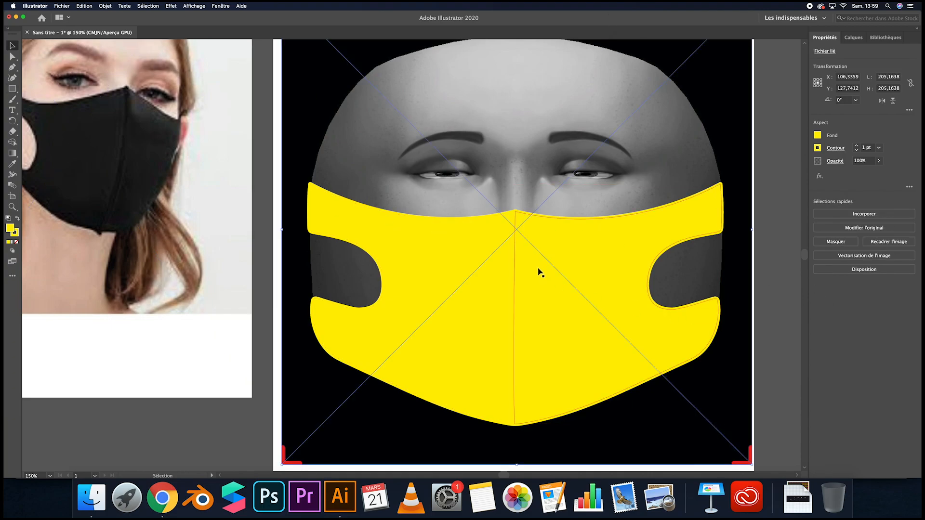
left_click(551, 279)
left_click(491, 280)
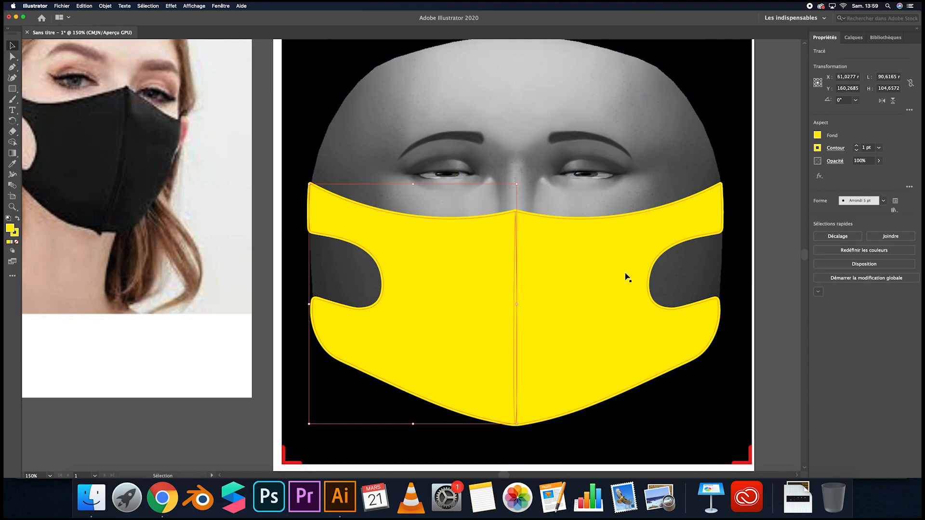
left_click(586, 276)
left_click(587, 279)
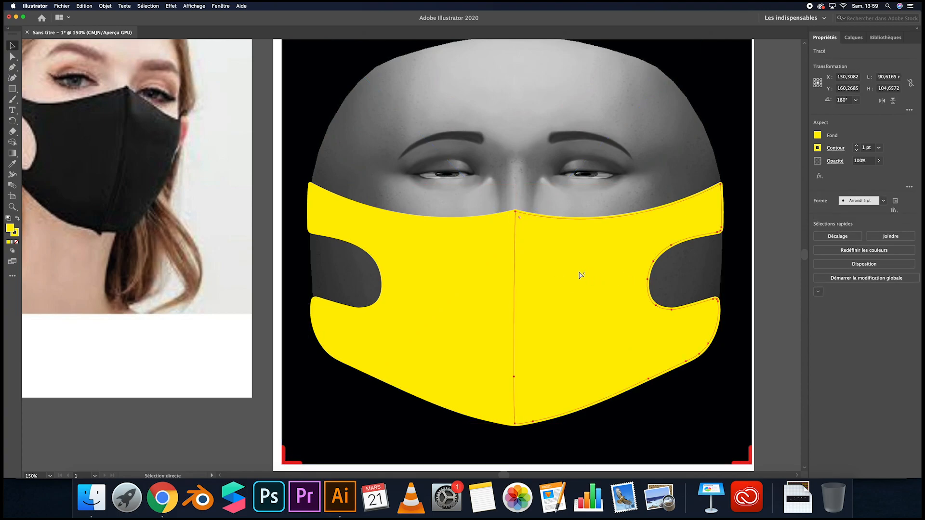
left_click(853, 37)
left_click(837, 51)
left_click(907, 70, "shift")
key("v")
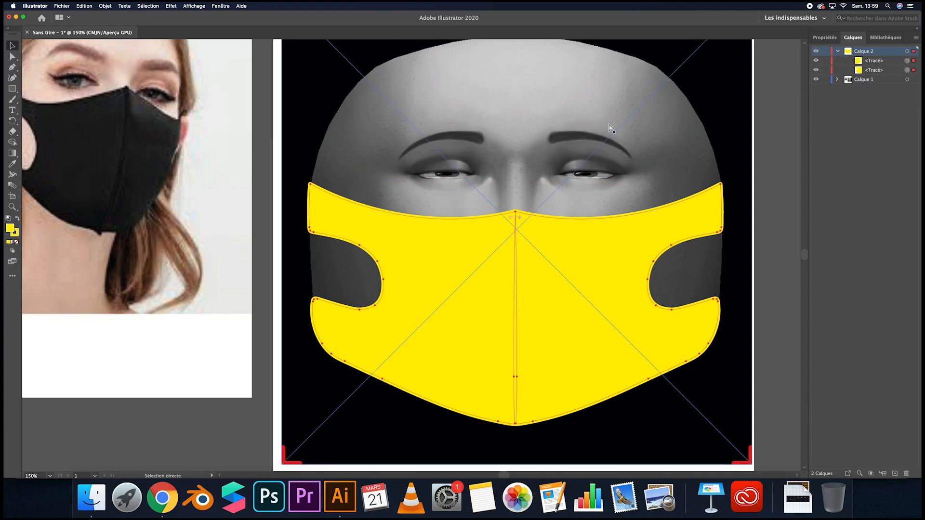
Switch to Photoshop and paste the mask into faceFeminine.jpg as a smart object (Objet dynamique).
left_click(267, 501)
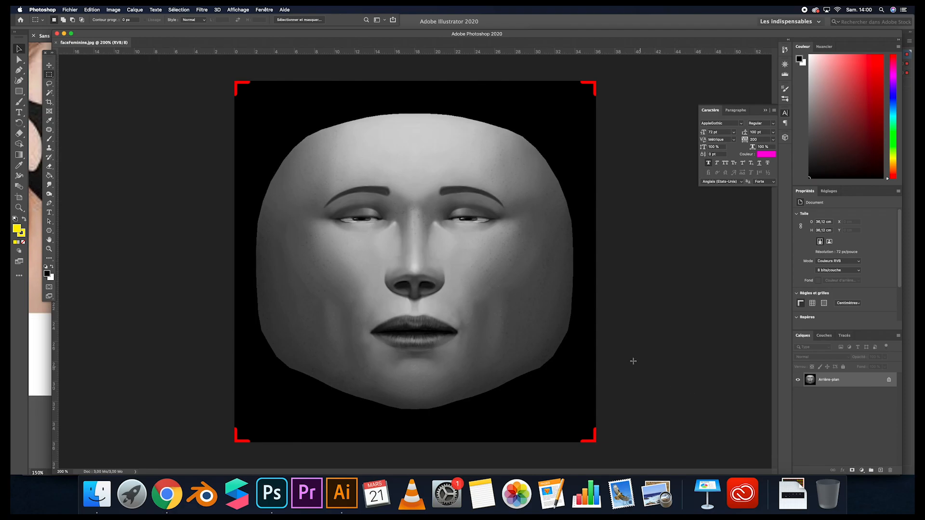
key("super+v")
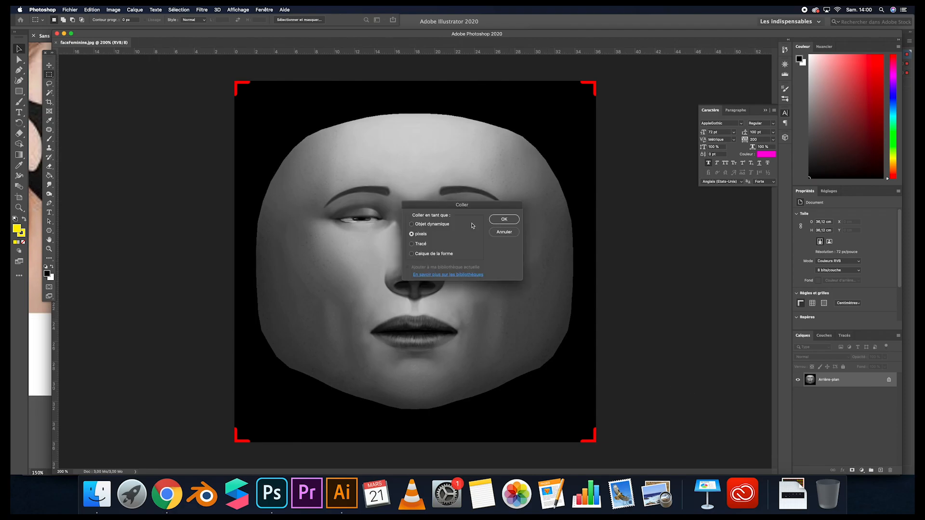
left_click(435, 224)
left_click(502, 221)
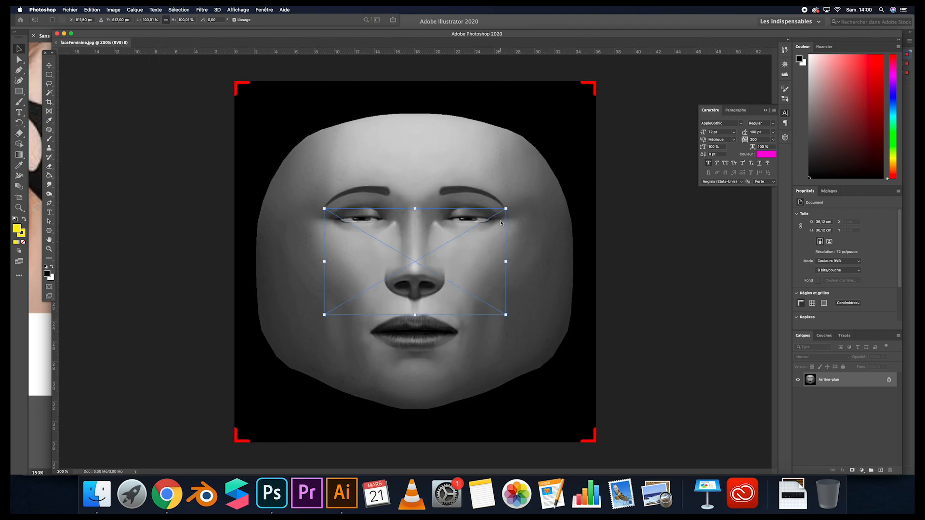
Enlarge the pasted mask to about 189% and position it over the lower face, centred from below the eyes to the chin.
left_click_drag(416, 316, 432, 411)
left_click_drag(450, 305, 448, 291)
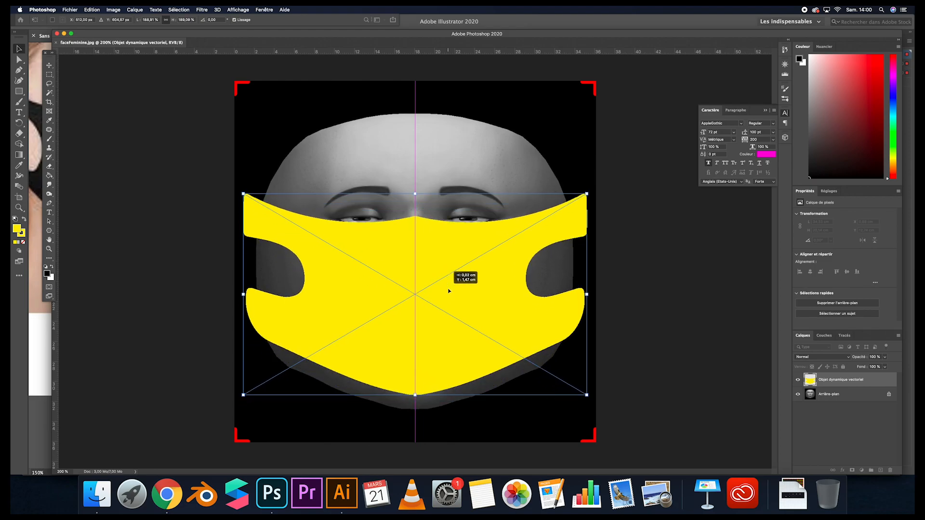
left_click_drag(448, 291, 449, 308)
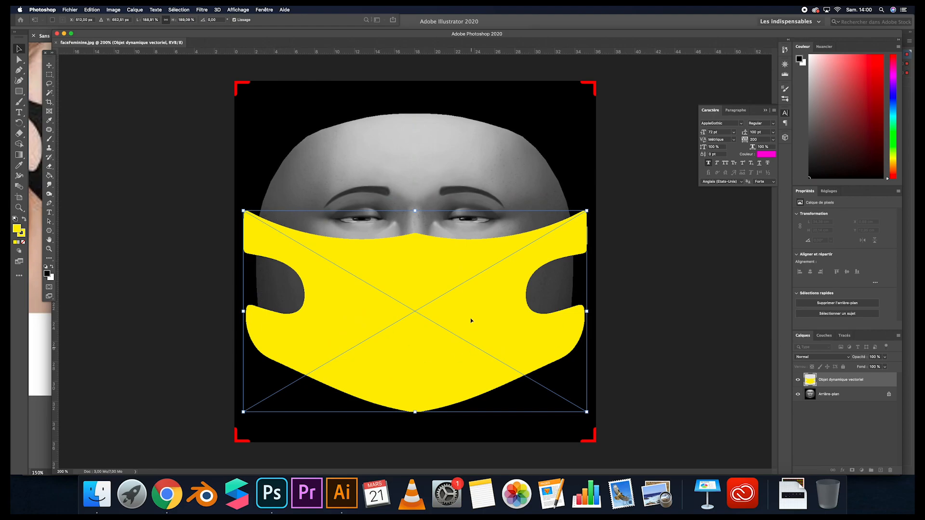
key("BackSpace")
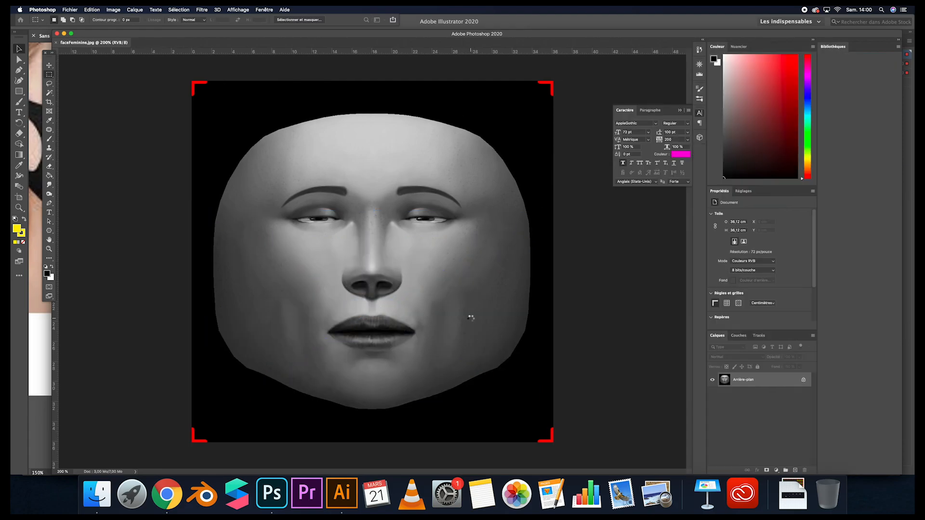
key("super+z")
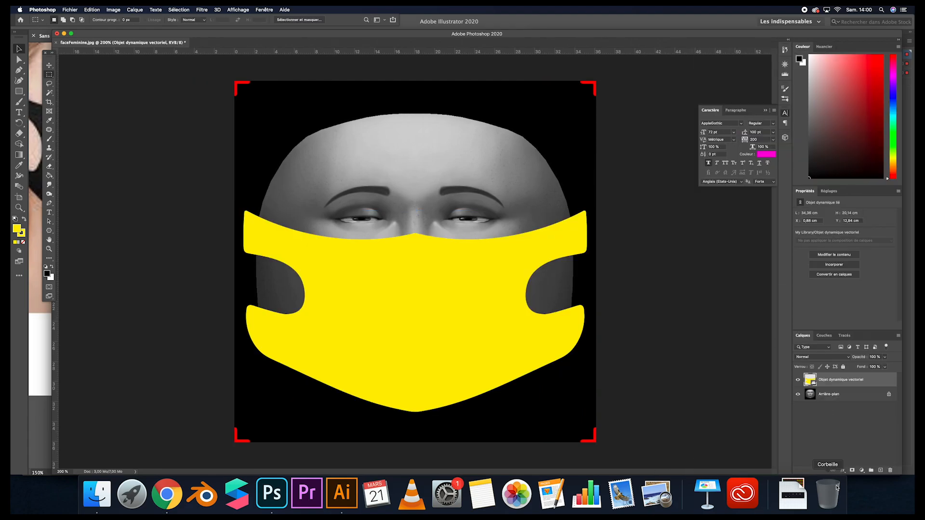
left_click(842, 471)
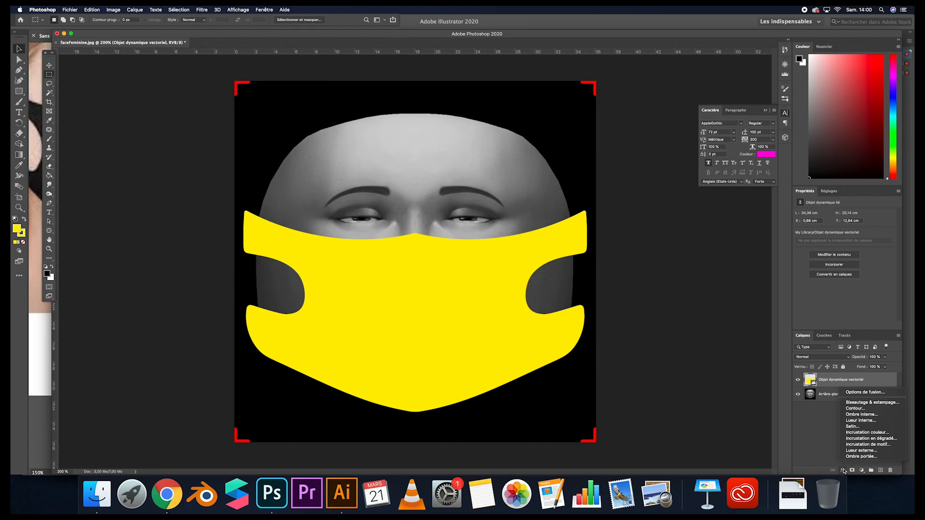
left_click(868, 433)
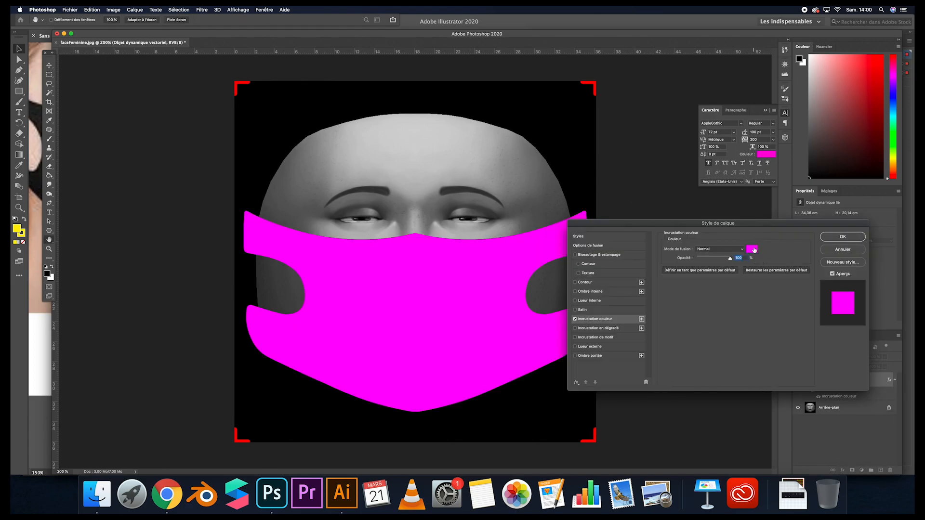
left_click(825, 249)
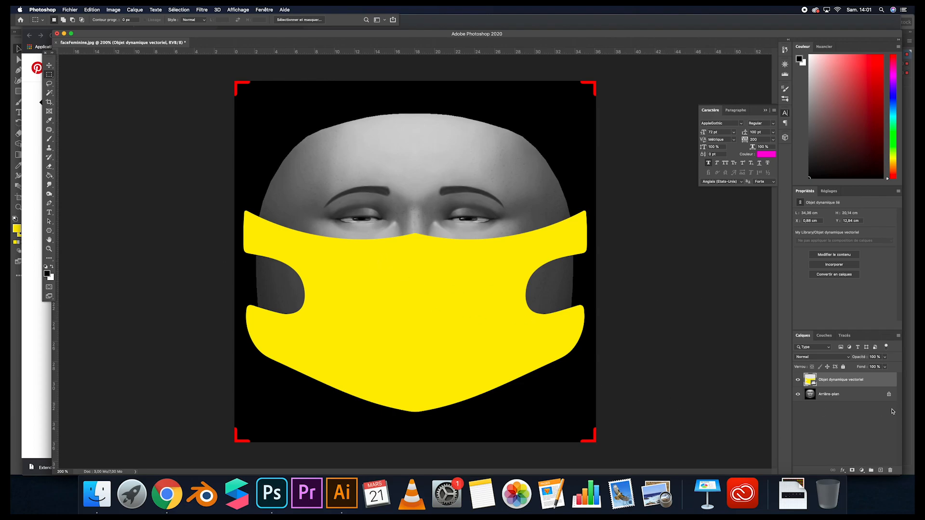
Hide the Arrière-plan face layer and quick-export the mask alone as a PNG into the Mask folder.
left_click(797, 394)
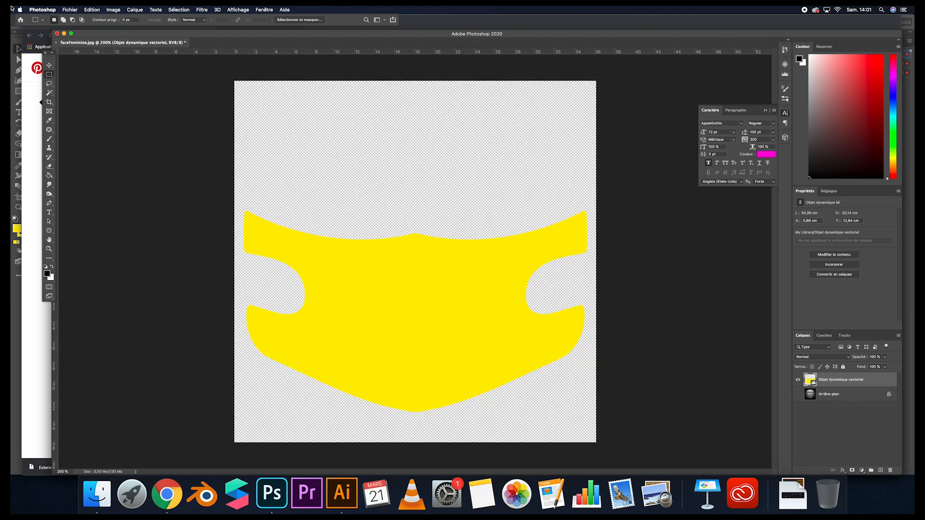
left_click(70, 9)
mouse_move(132, 107)
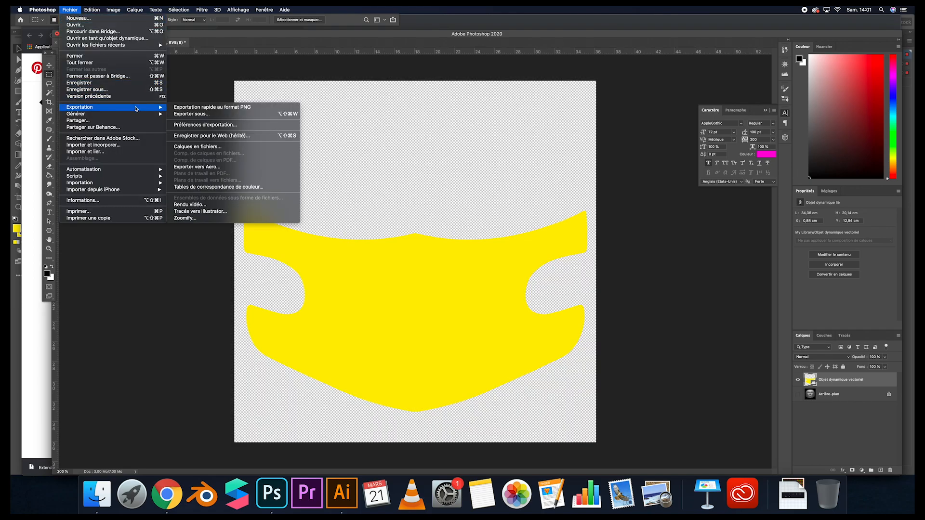
left_click(230, 108)
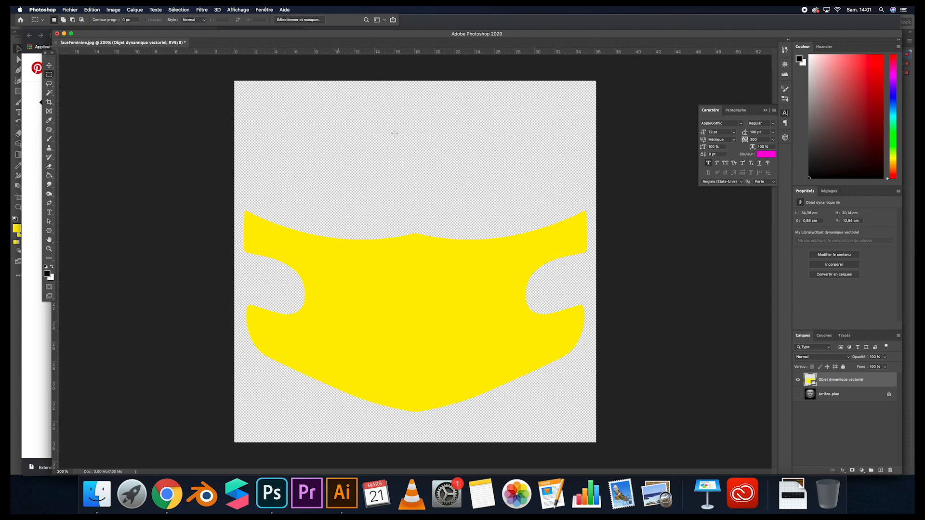
key("Return")
Switch to Spark AR Studio, start a new project and insert a Face Mesh into the scene.
left_click(232, 496)
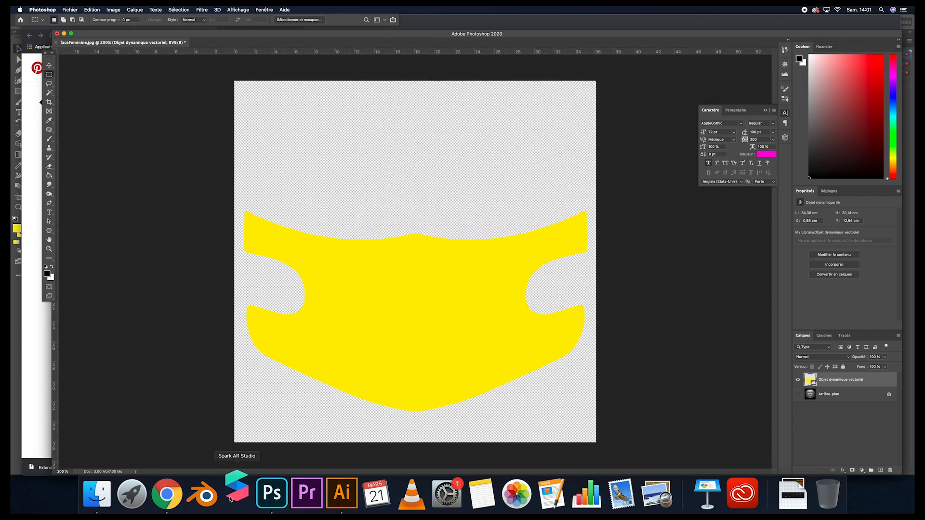
left_click(383, 180)
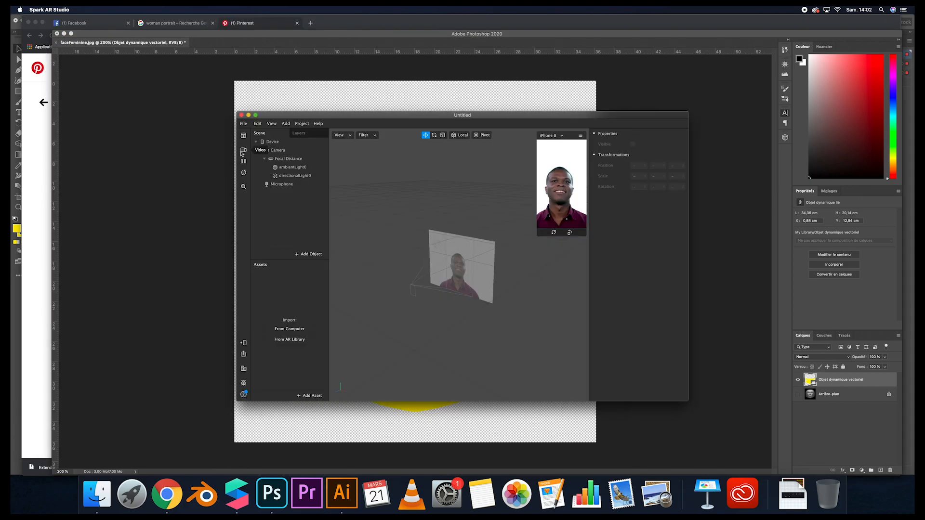
left_click(311, 254)
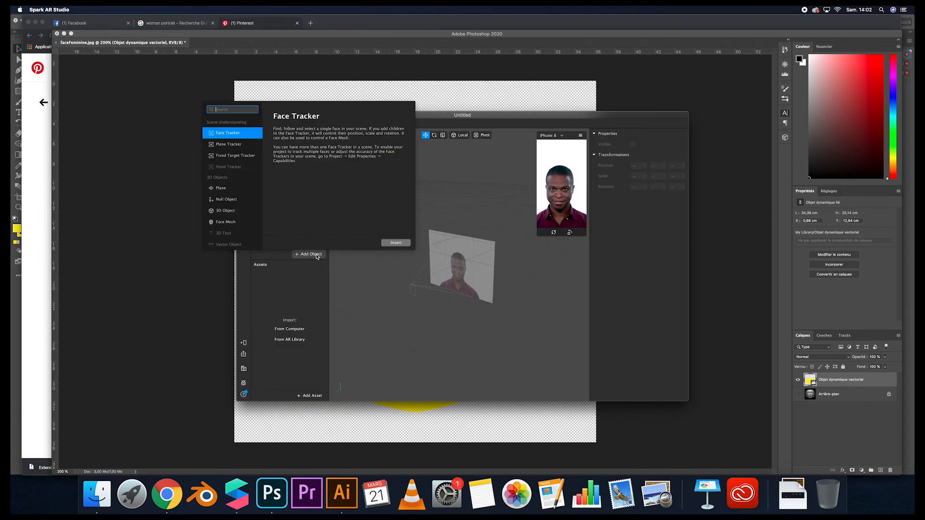
left_click(229, 222)
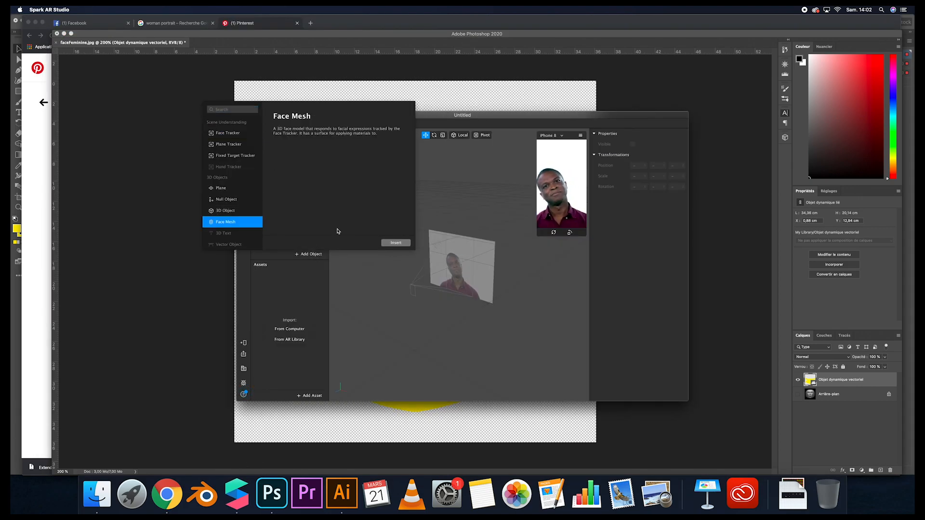
left_click(396, 242)
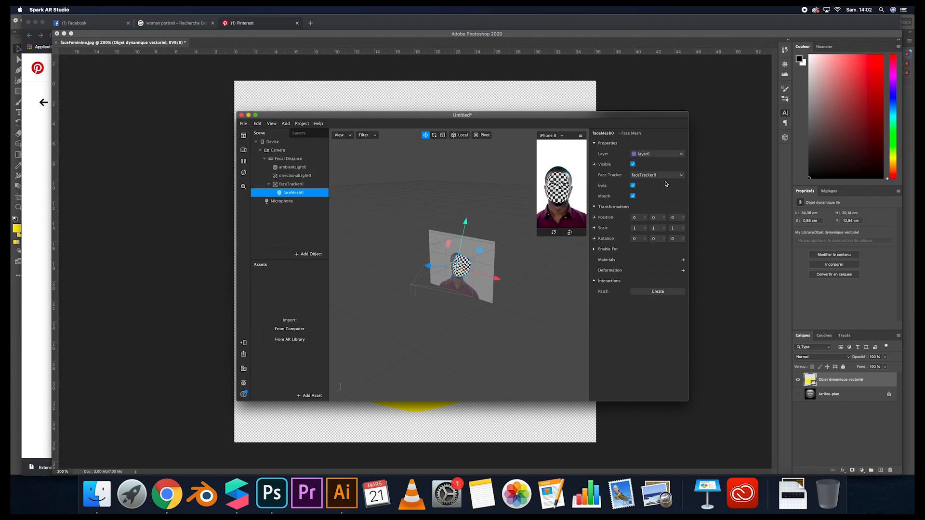
Add a new material to the face mesh and set its shader type to Flat.
left_click(684, 260)
left_click(280, 282)
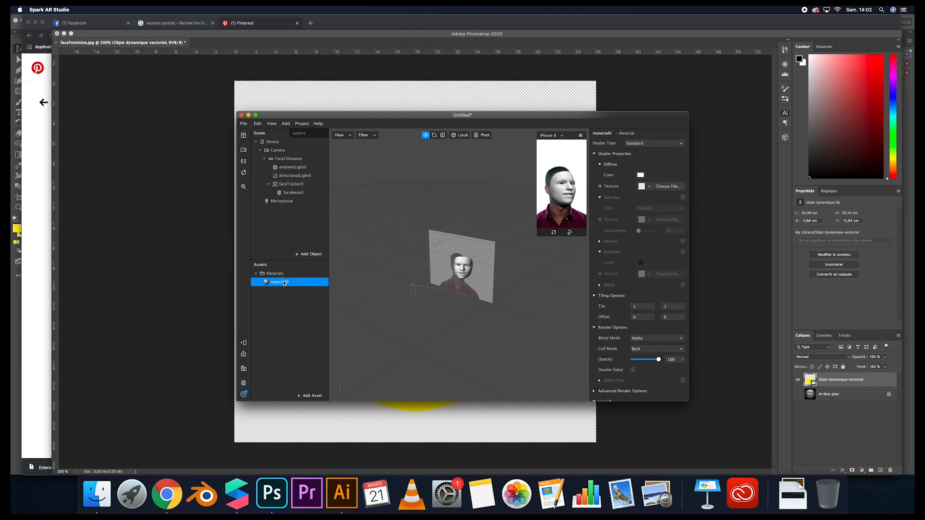
left_click(656, 143)
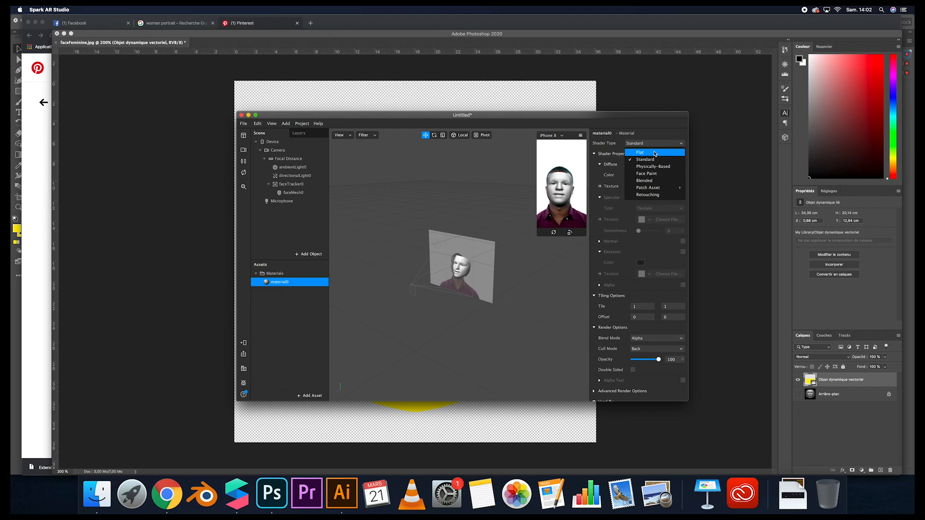
left_click(654, 153)
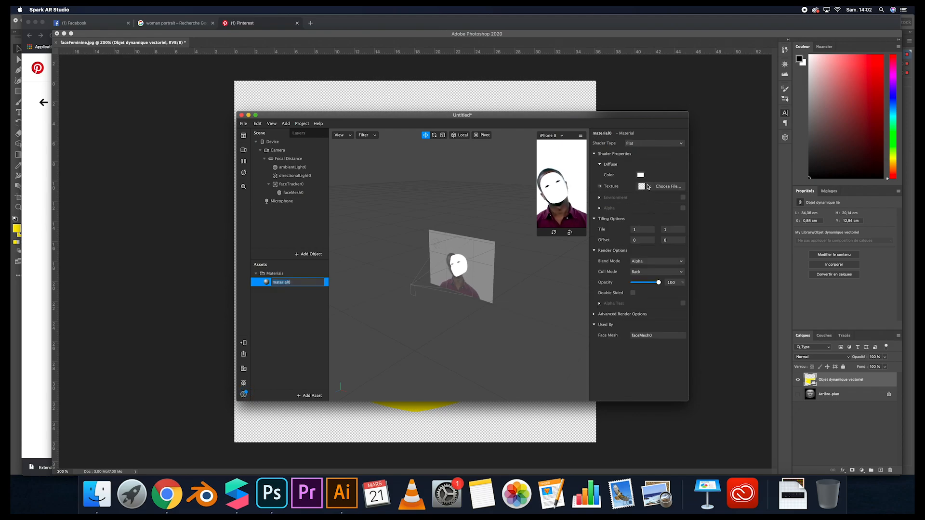
Load the exported mask image from the Mask folder inside Filtres as the material's diffuse texture.
left_click(648, 186)
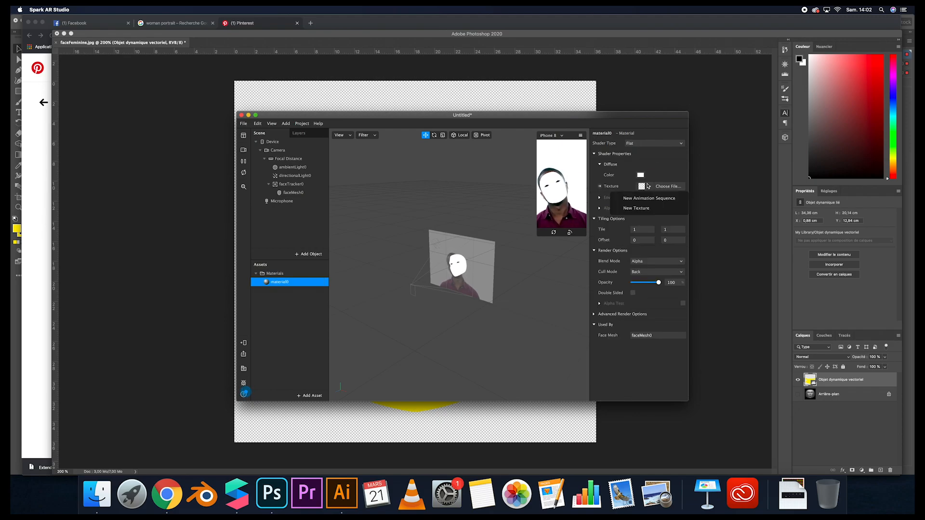
left_click(646, 210)
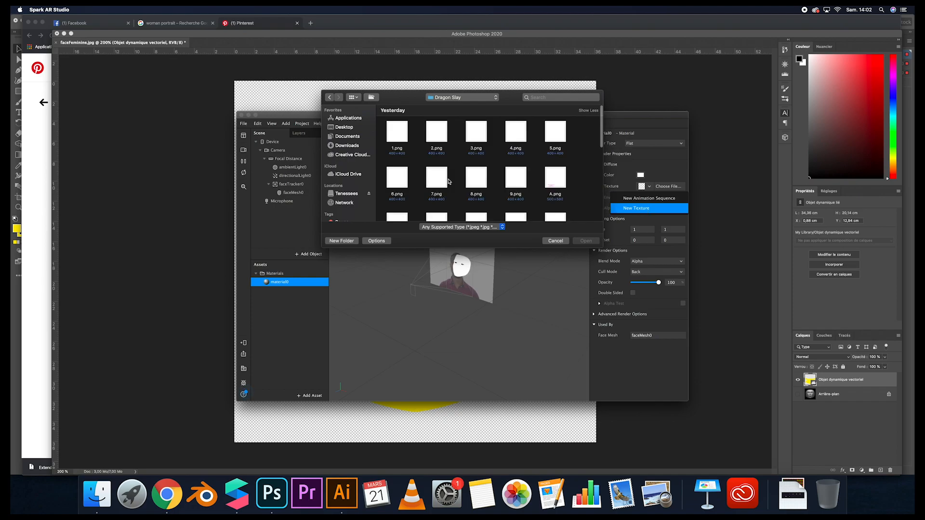
left_click(452, 97)
left_click(446, 106)
left_click(398, 133)
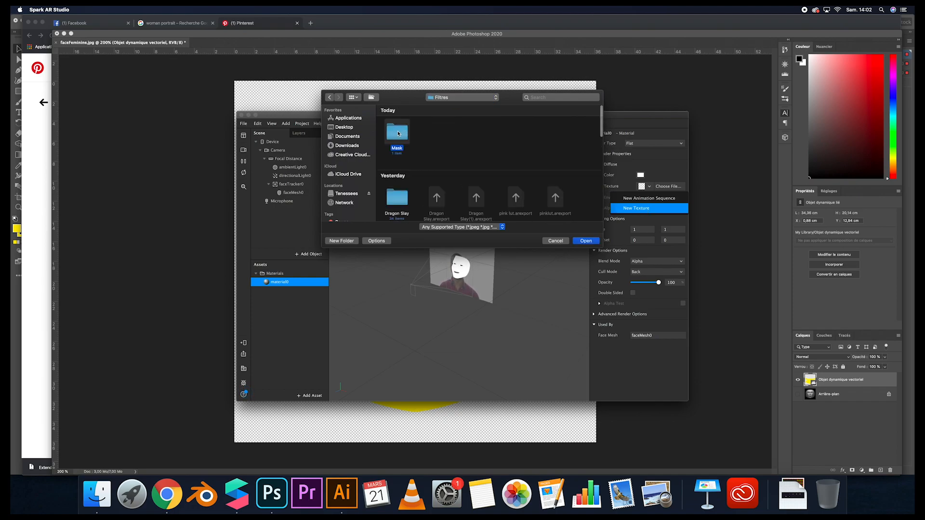
double_click(398, 133)
double_click(398, 133)
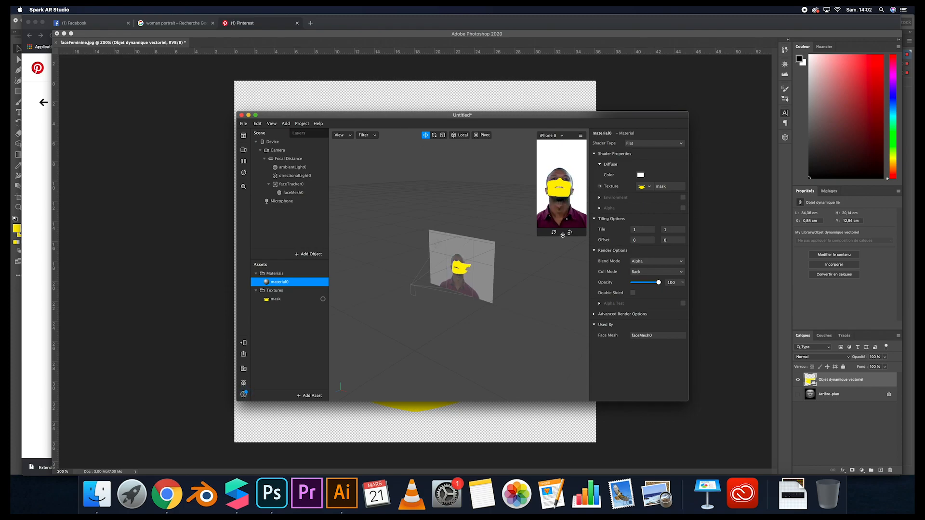
Turn off the Mouth option of the face mesh and enlarge the phone preview.
left_click(563, 235)
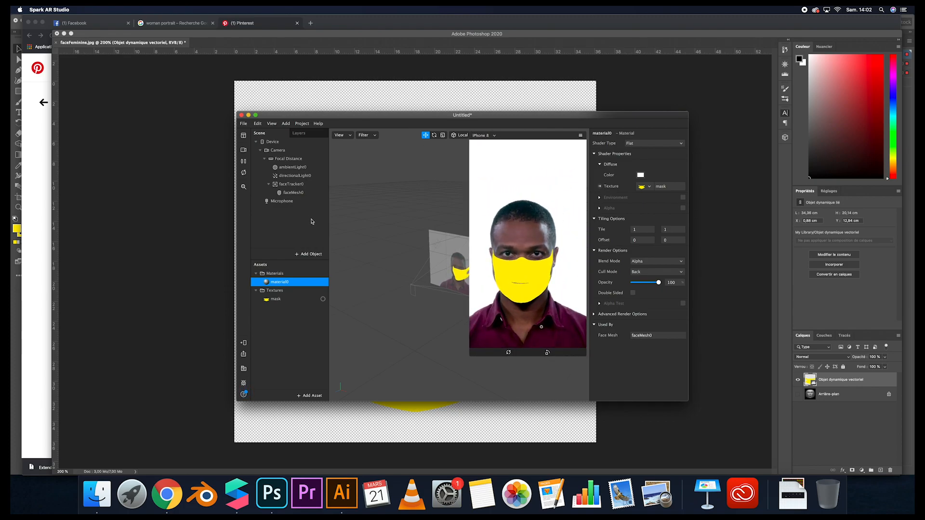
left_click(296, 193)
left_click(634, 197)
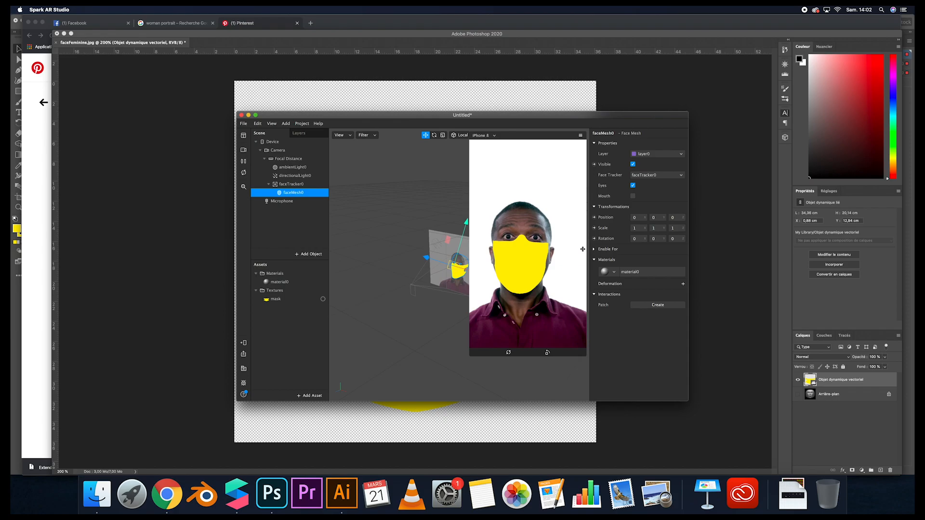
left_click(633, 197)
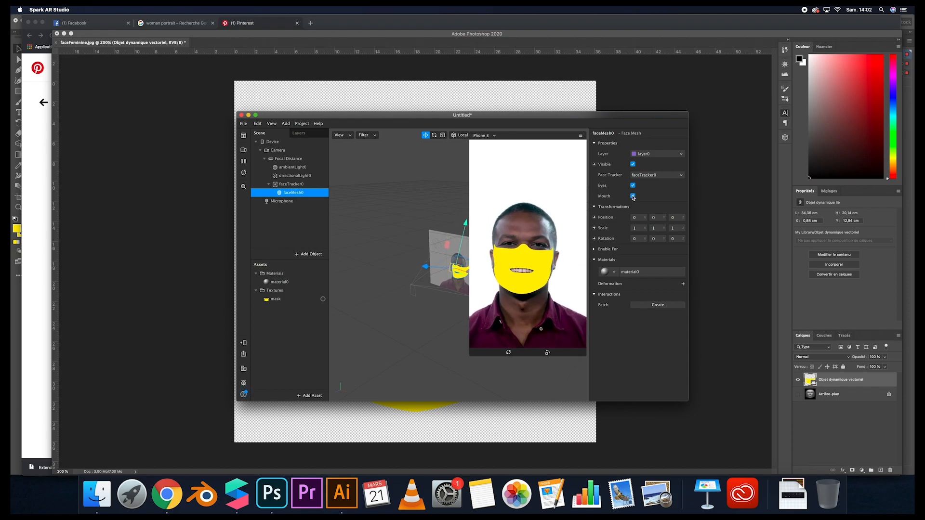
left_click(633, 196)
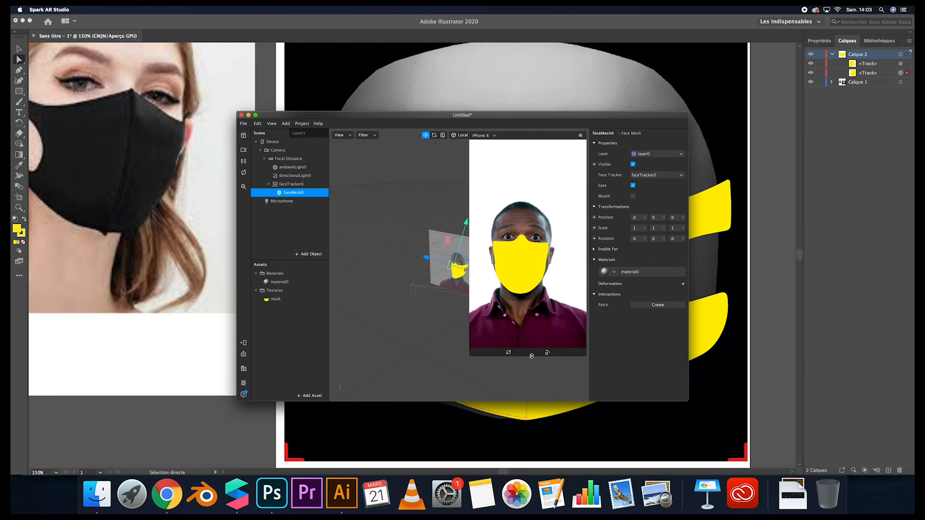
left_click_drag(532, 356, 532, 374)
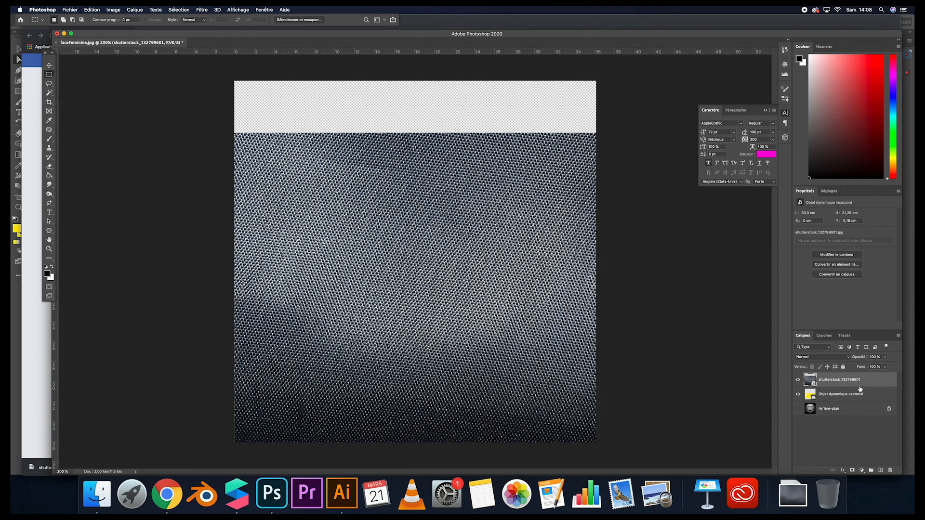
Clip the shutterstock_132799601 fabric texture layer to the mask shape layer below it.
left_click(70, 10)
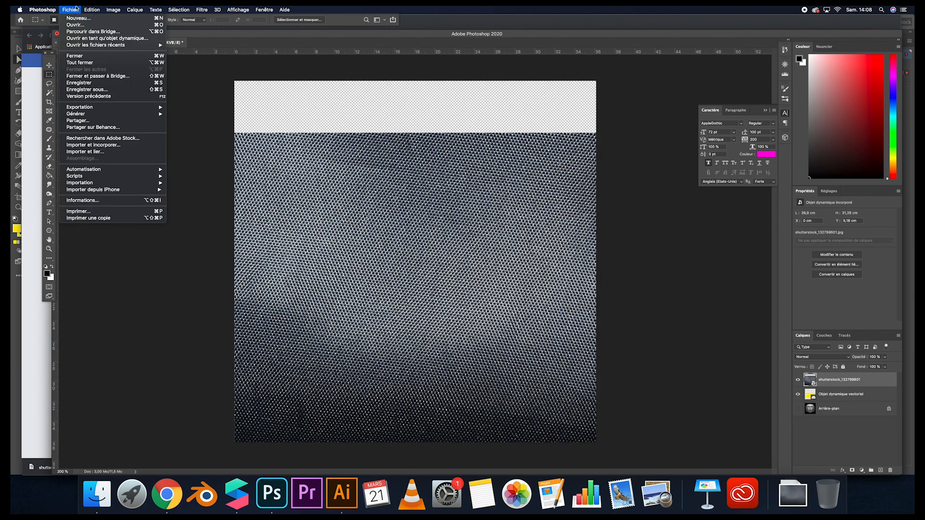
left_click(76, 8)
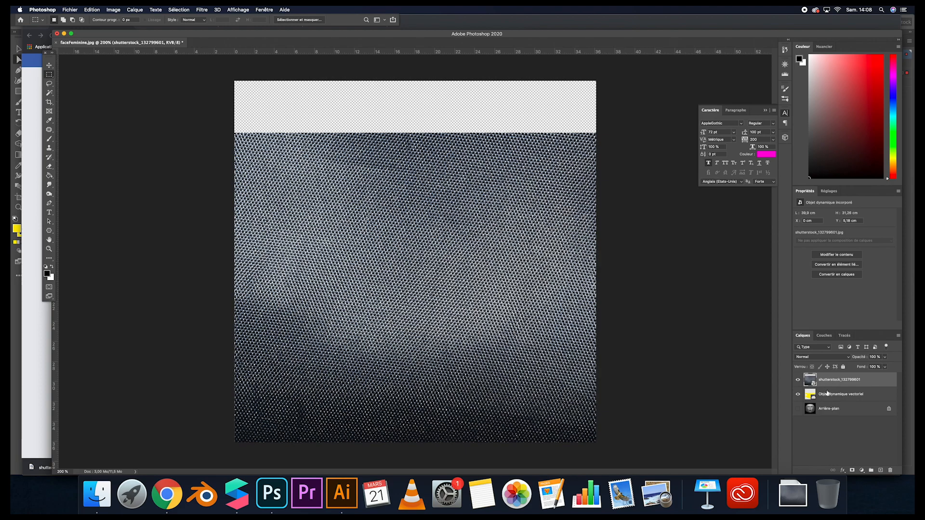
left_click_drag(831, 393, 831, 385)
left_click(831, 386, "alt")
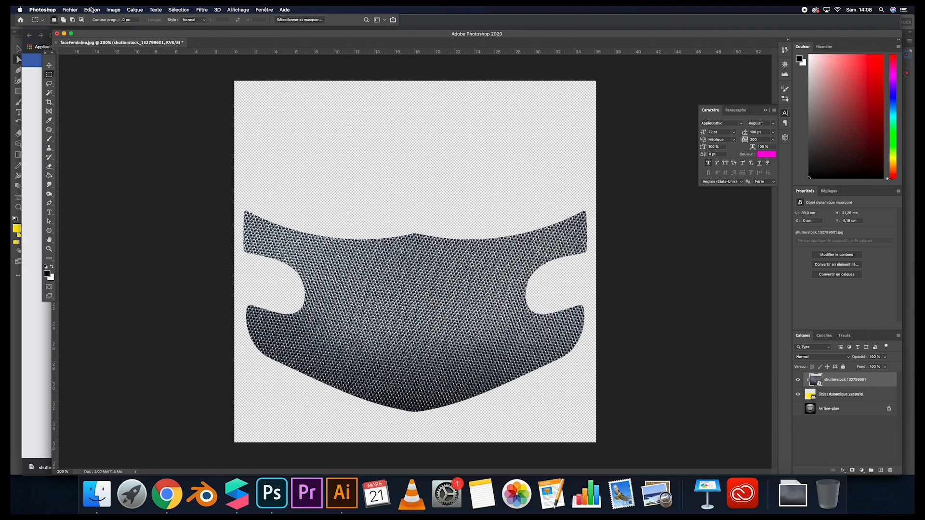
Rotate the fabric texture about 3.4° counterclockwise with Free Transform, and move it up about 2 cm within the mask.
left_click(92, 10)
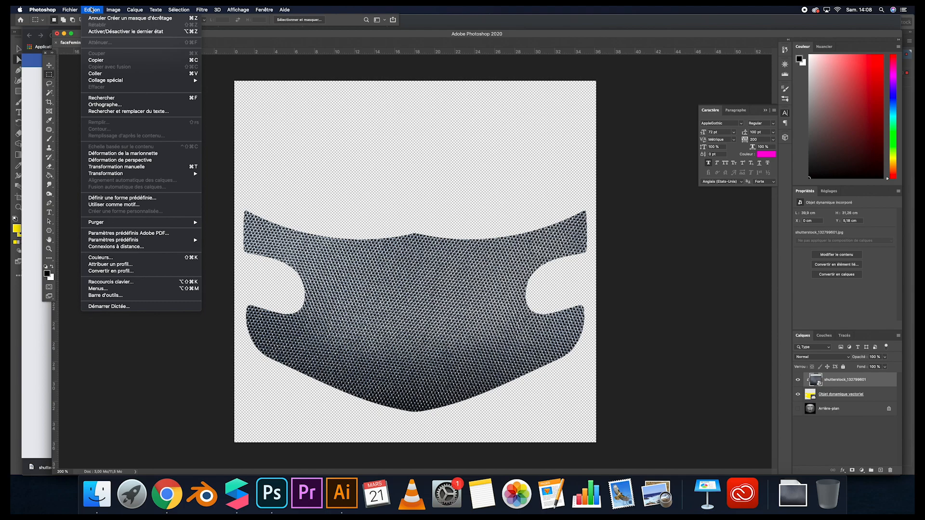
mouse_move(146, 172)
left_click(145, 167)
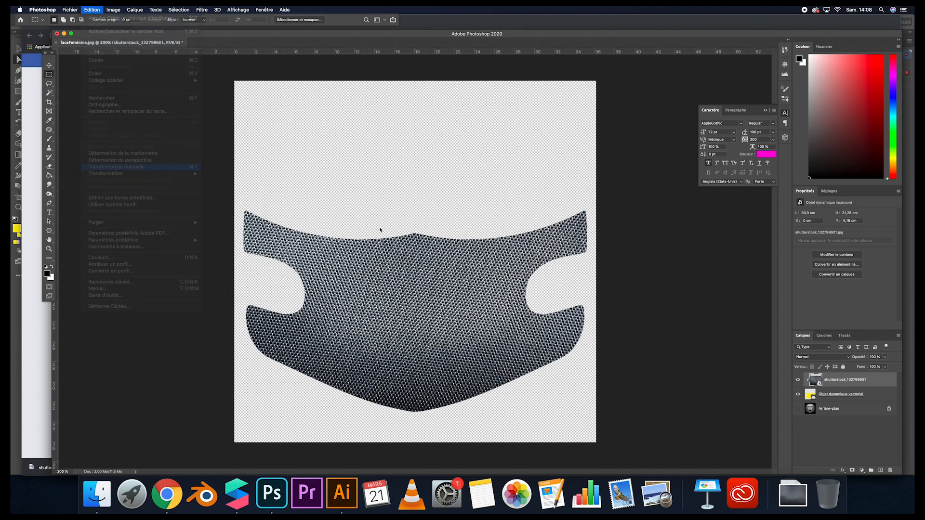
left_click_drag(654, 158, 653, 136)
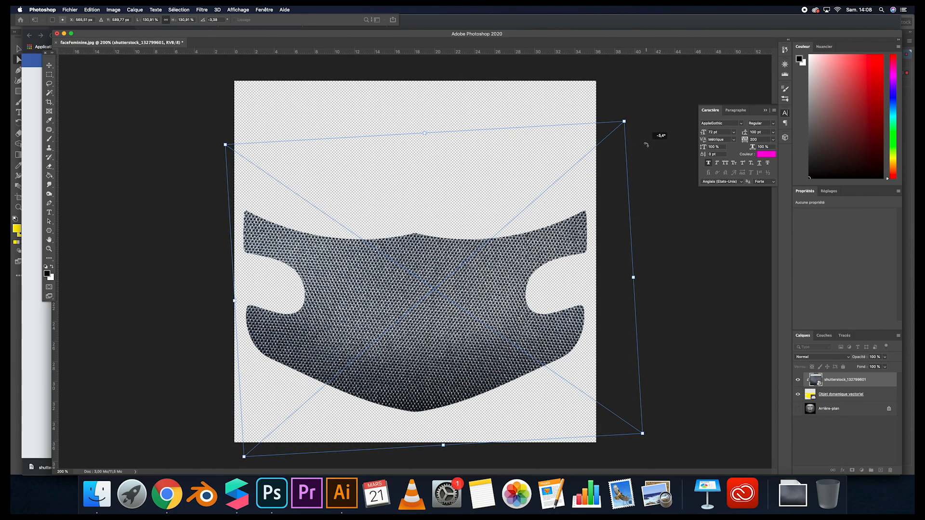
key("Return")
key("m")
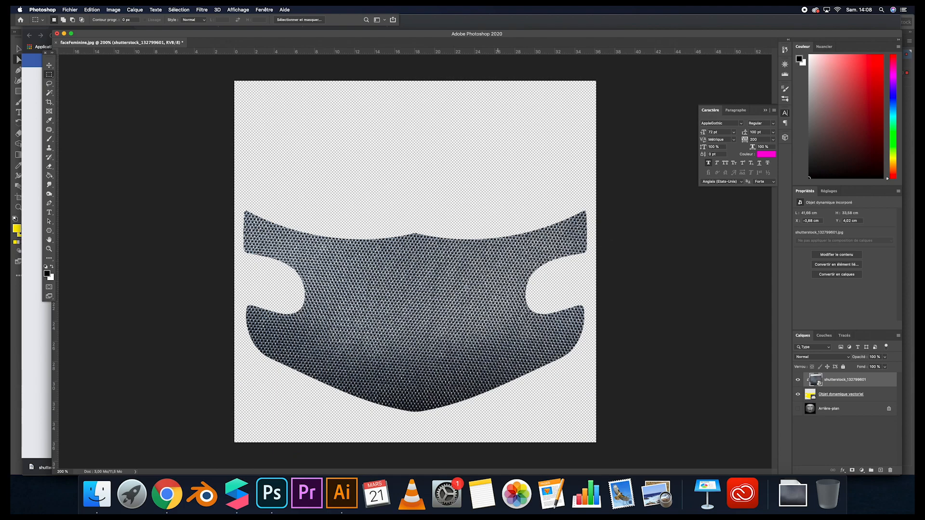
key("v")
mouse_move(419, 336)
left_mouse_down()
mouse_move(416, 286)
mouse_move(419, 318)
left_mouse_up()
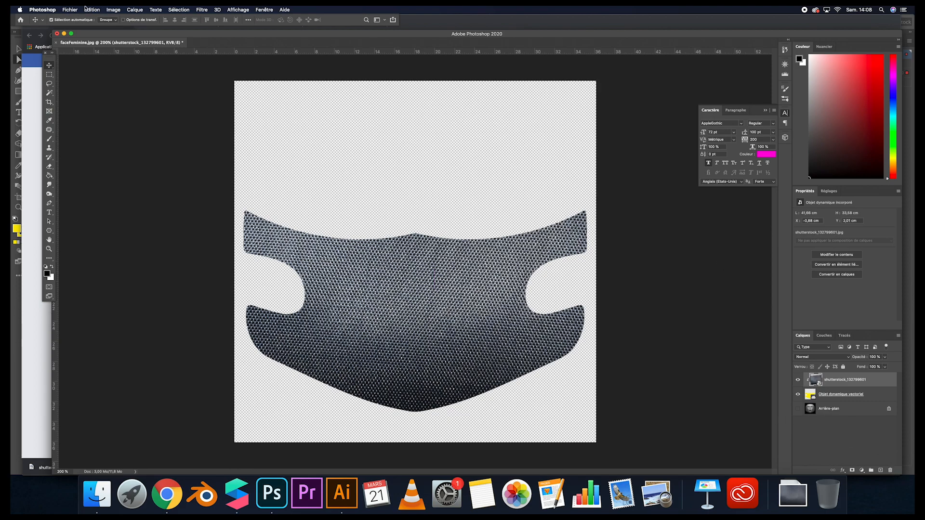
Quick-export the textured mask as a PNG, replacing mask.png in the Mask folder.
left_click(70, 10)
mouse_move(126, 108)
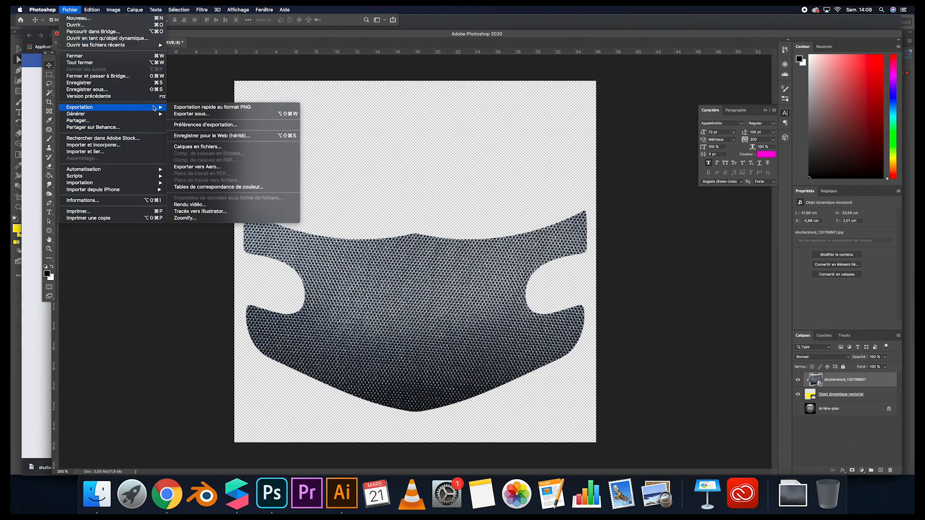
left_click(285, 107)
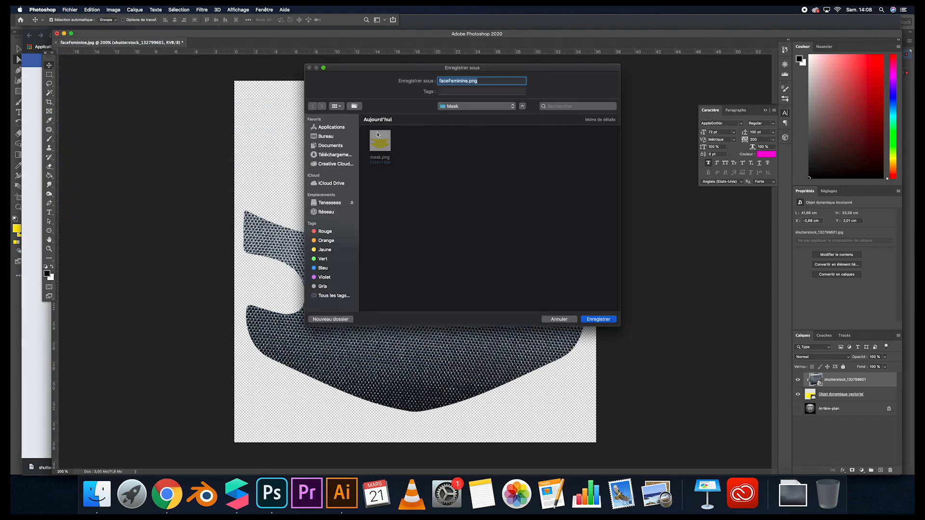
left_click(378, 135)
left_click(602, 322)
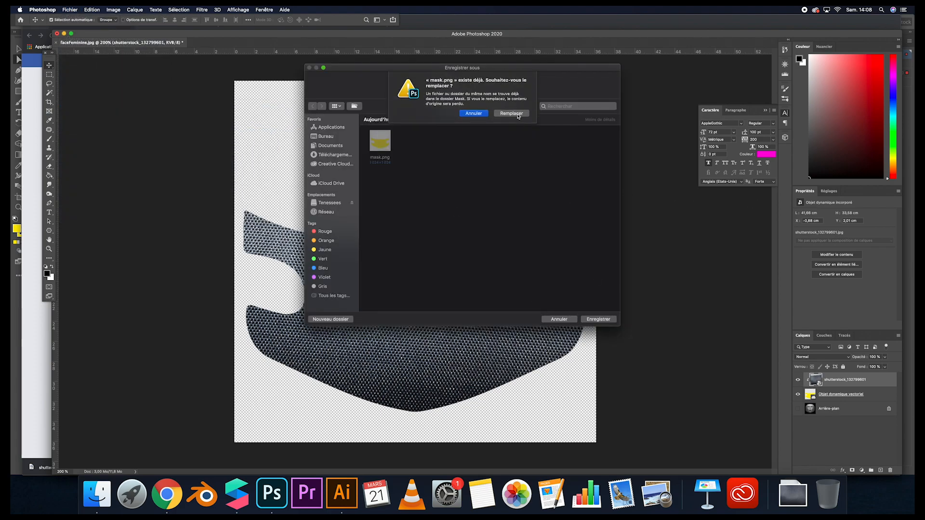
left_click(517, 114)
Switch to Spark AR Studio and load the re-exported mask image as a new diffuse texture on material0.
left_click(236, 494)
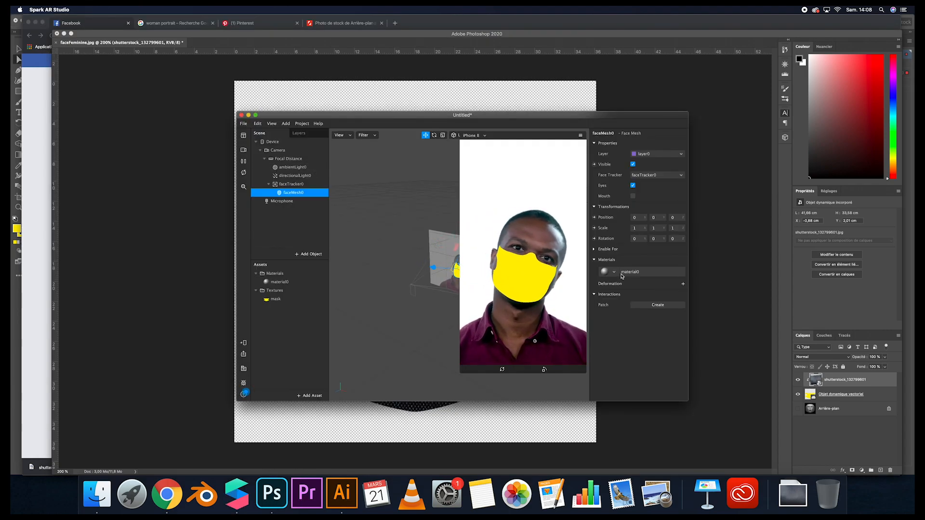
double_click(282, 282)
left_click(645, 187)
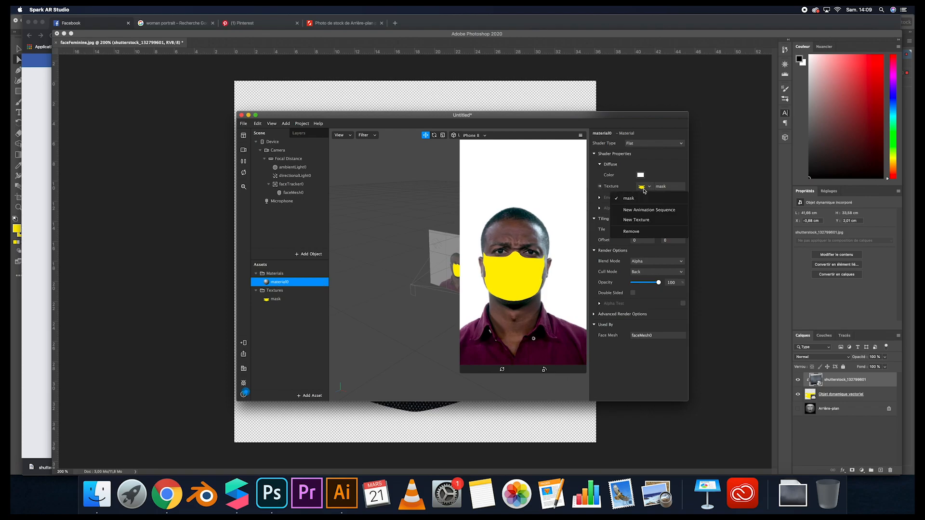
left_click(652, 220)
left_click(390, 127)
key("Return")
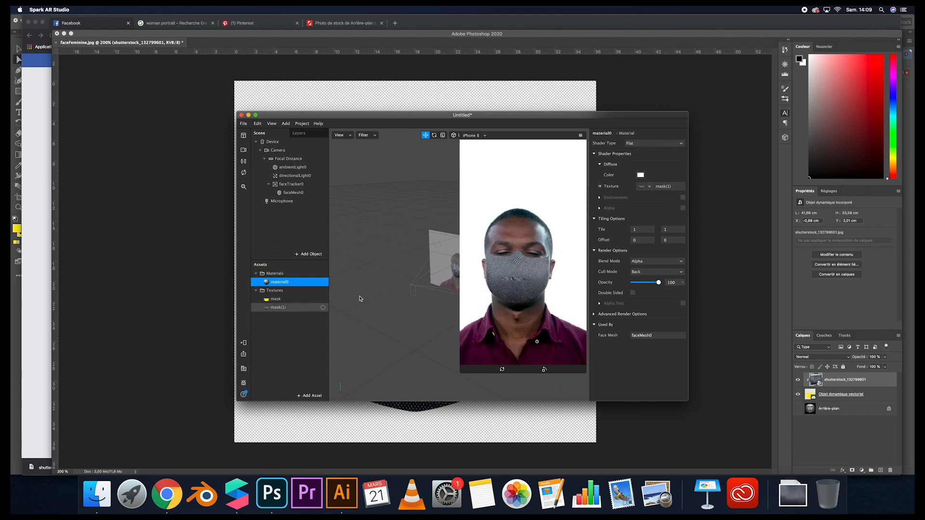
Turn off Premultiply Alpha and enable no compression for the mask(1) texture, and enlarge the preview further.
left_click(307, 309)
left_click(633, 206)
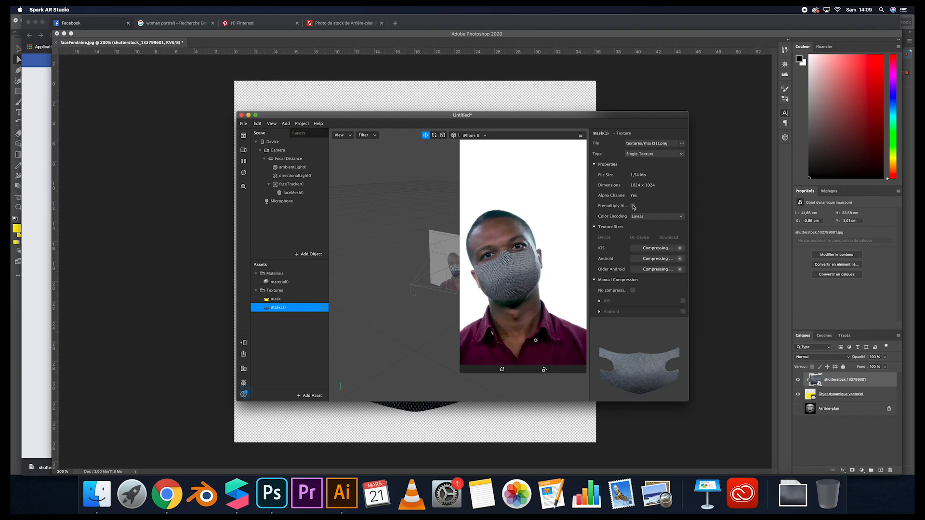
left_click(632, 291)
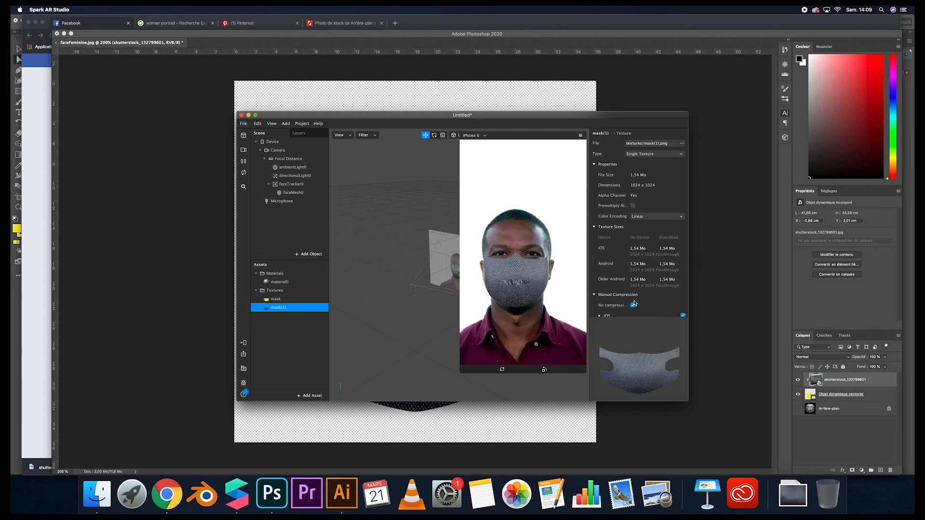
left_click_drag(523, 372, 516, 396)
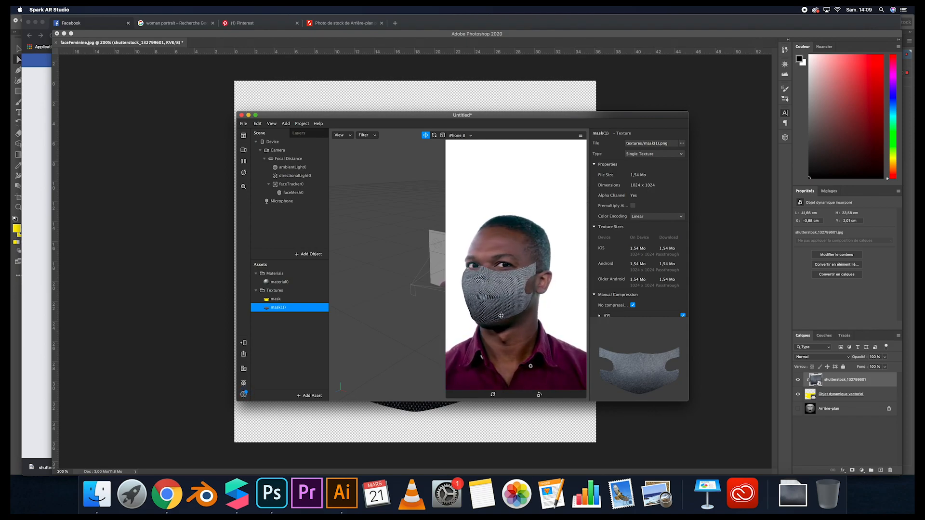
left_click(243, 161)
Switch to Photoshop and add a black Color Overlay at 100% opacity to the mask shape layer.
left_click(456, 462)
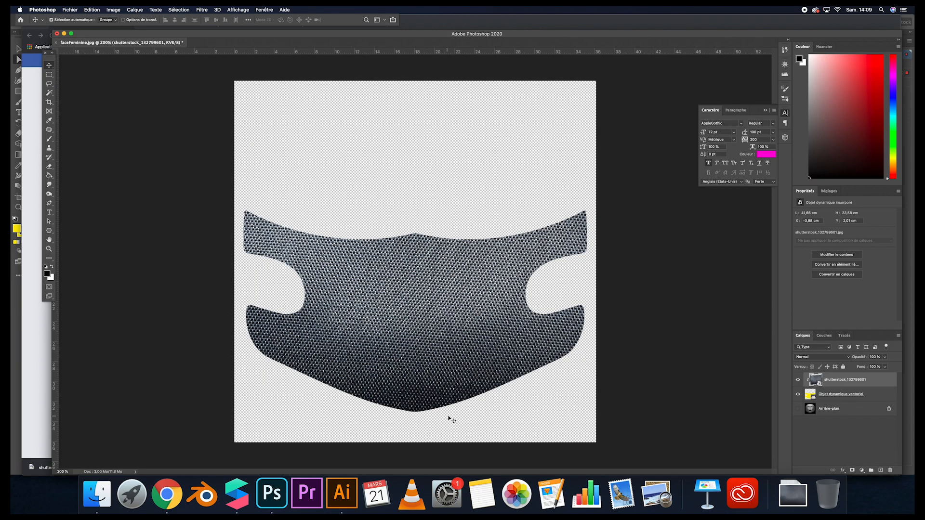
left_click(874, 396)
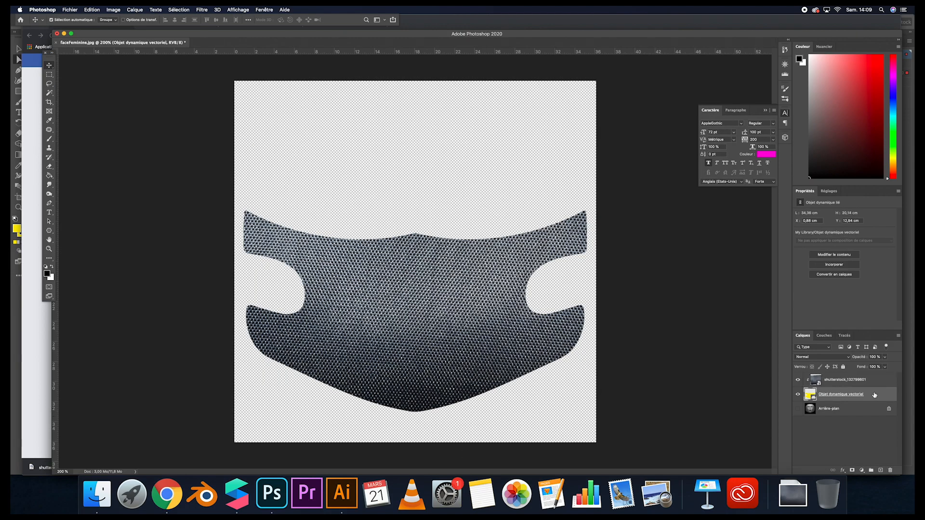
left_click(843, 471)
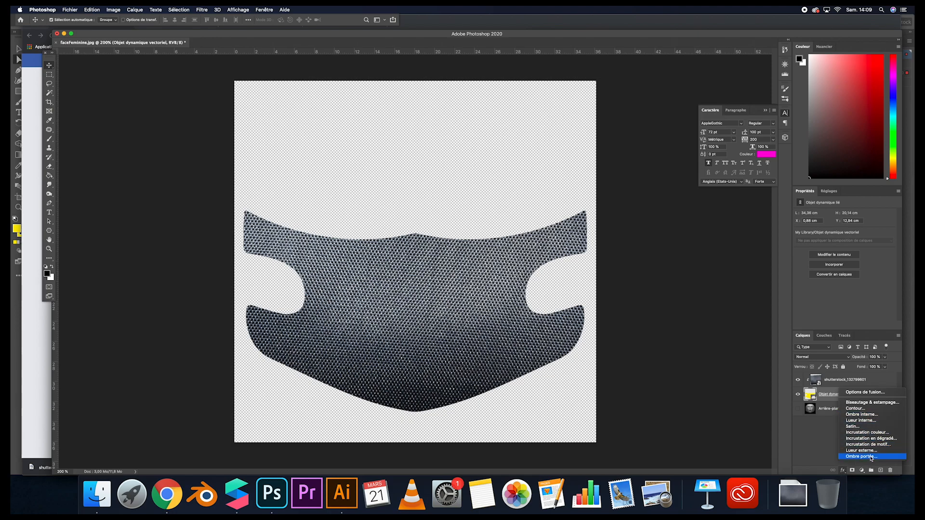
left_click(867, 432)
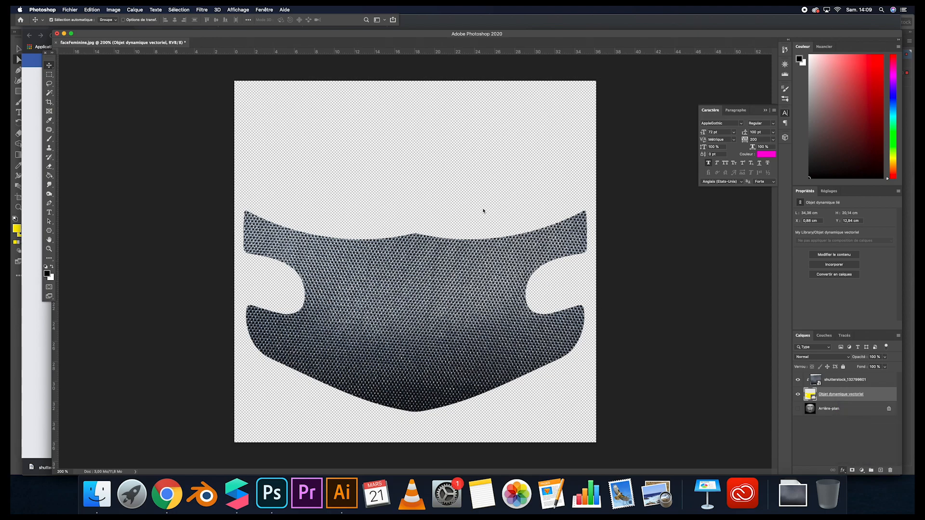
left_click(751, 248)
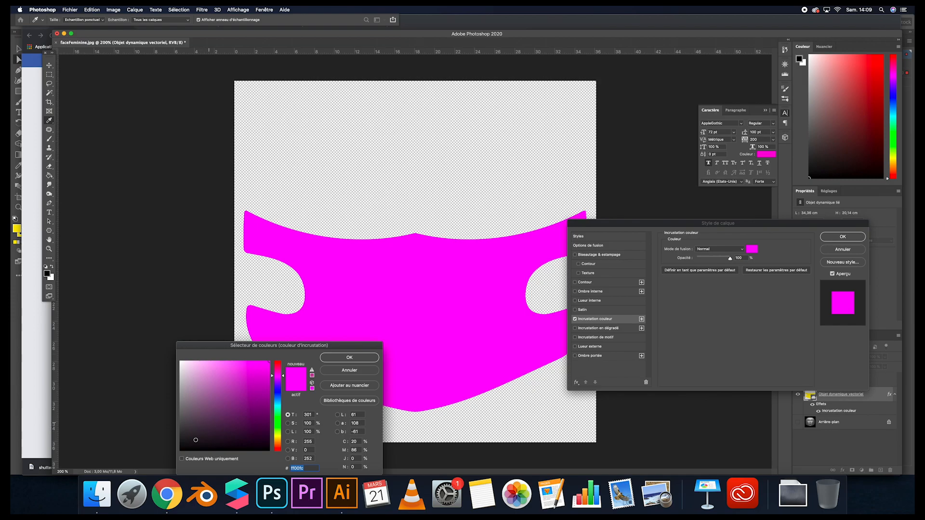
left_click(180, 451)
left_click(341, 359)
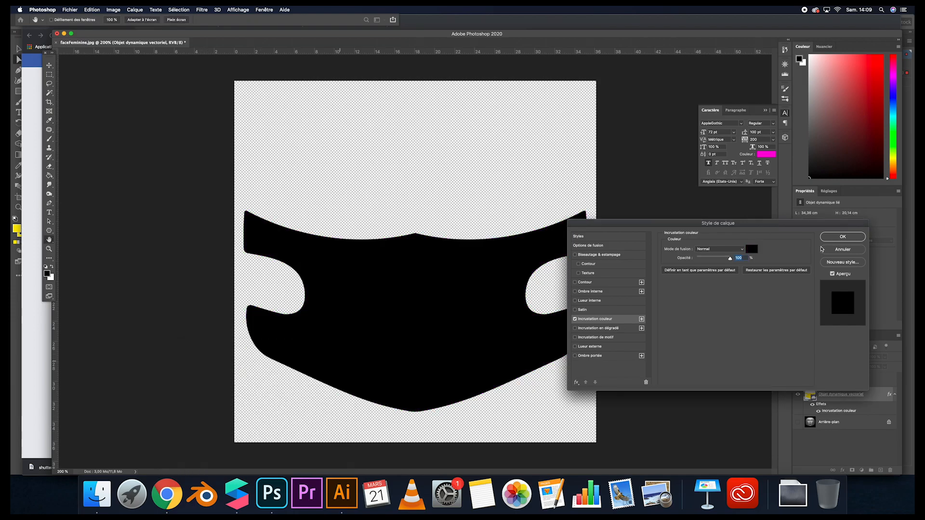
left_click(848, 236)
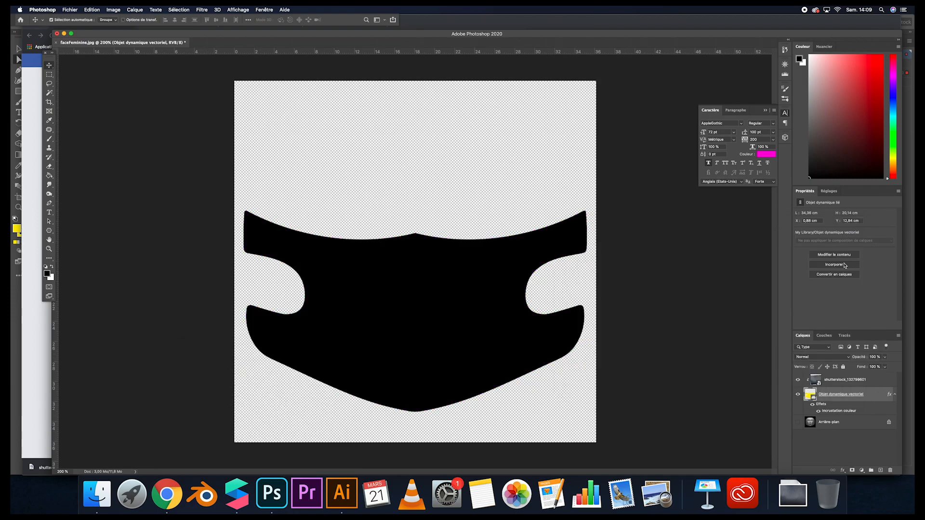
Rasterize the black mask shape layer and convert it to a smart object.
right_click(854, 402)
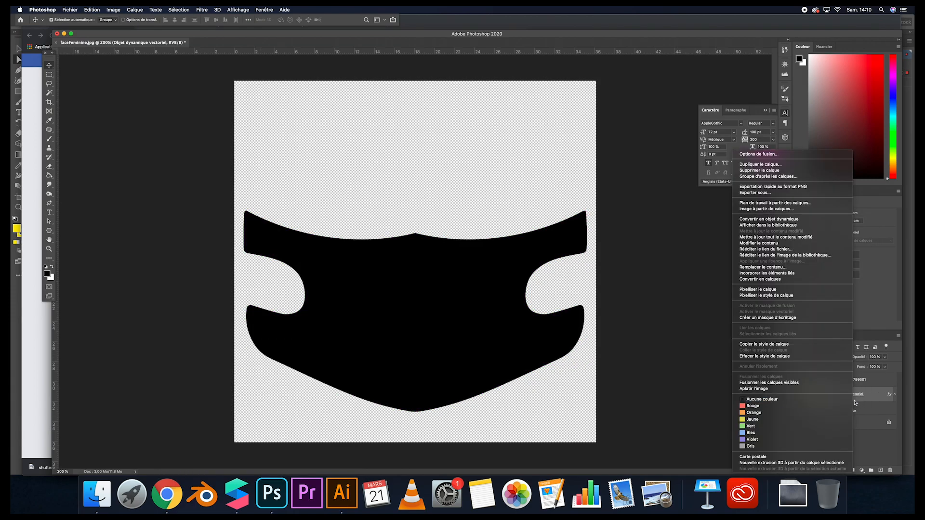
left_click(761, 289)
right_click(874, 405)
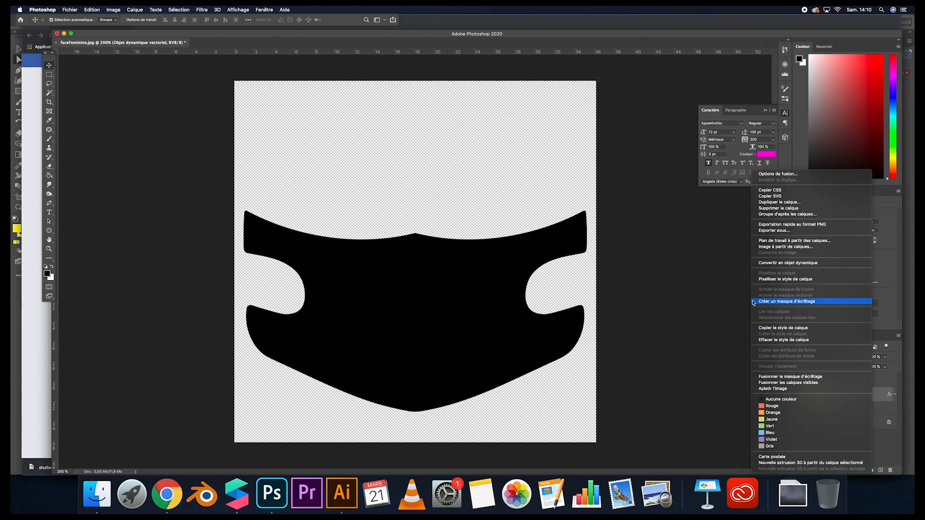
left_click(778, 263)
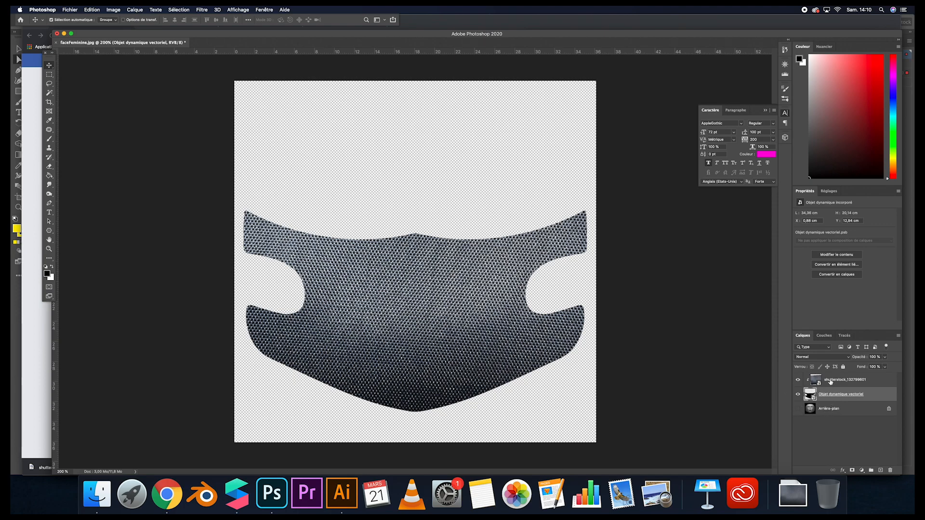
Set the fabric texture layer's opacity to 17%.
left_click(846, 380)
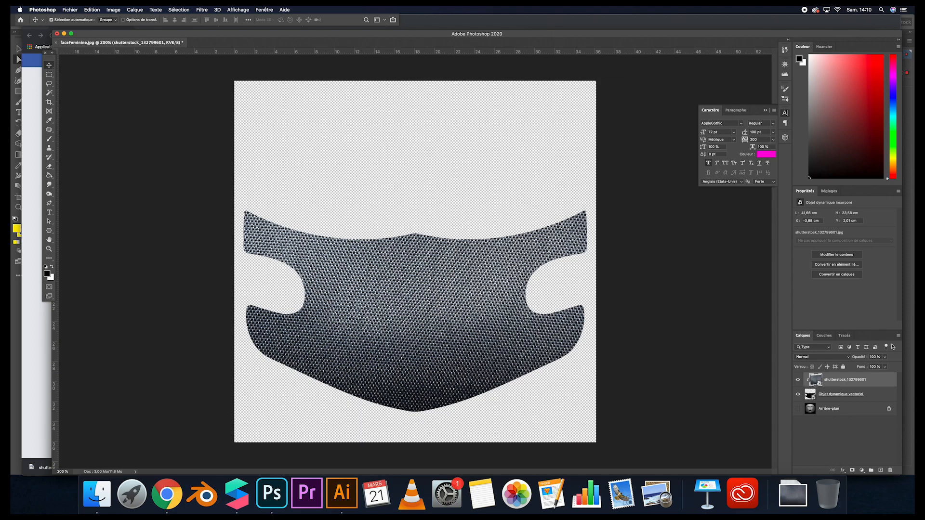
left_click(885, 358)
left_click(863, 367)
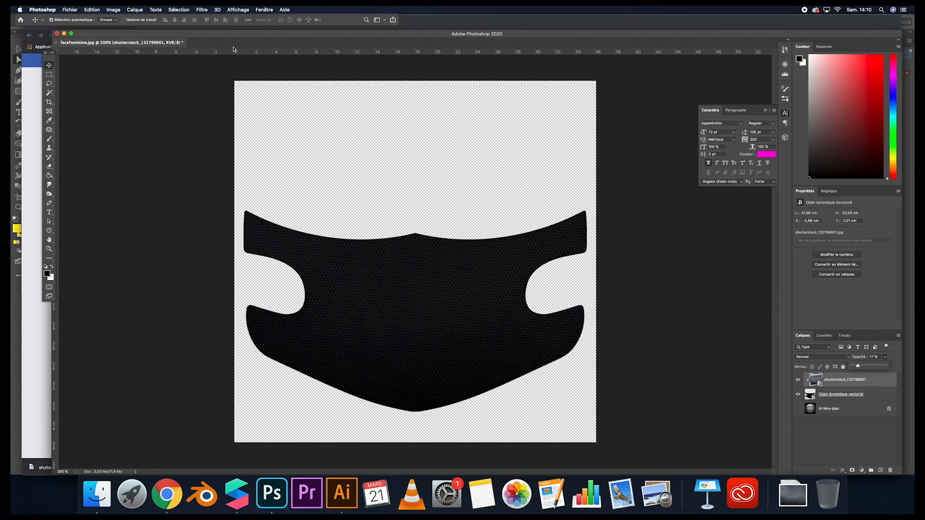
Export the black fabric mask as a PNG, replacing mask.png in the Mask folder.
left_click(70, 9)
mouse_move(142, 110)
left_click(372, 152)
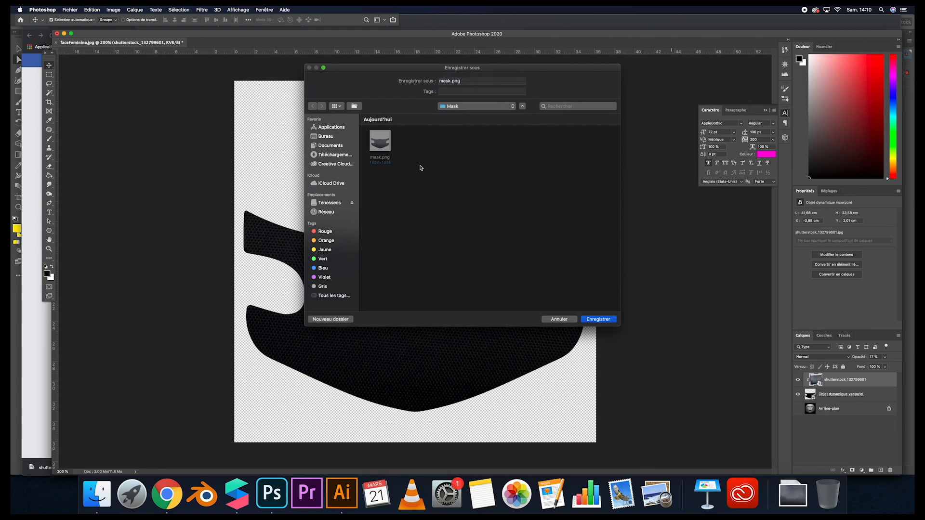
left_click(594, 320)
left_click(524, 115)
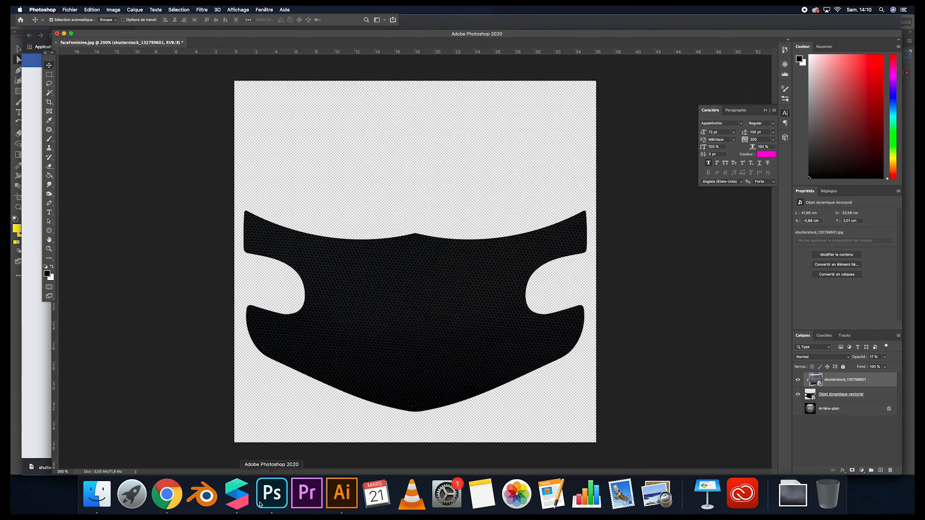
Switch to Spark AR Studio and import the updated mask.png as a new texture for material0.
left_click(237, 504)
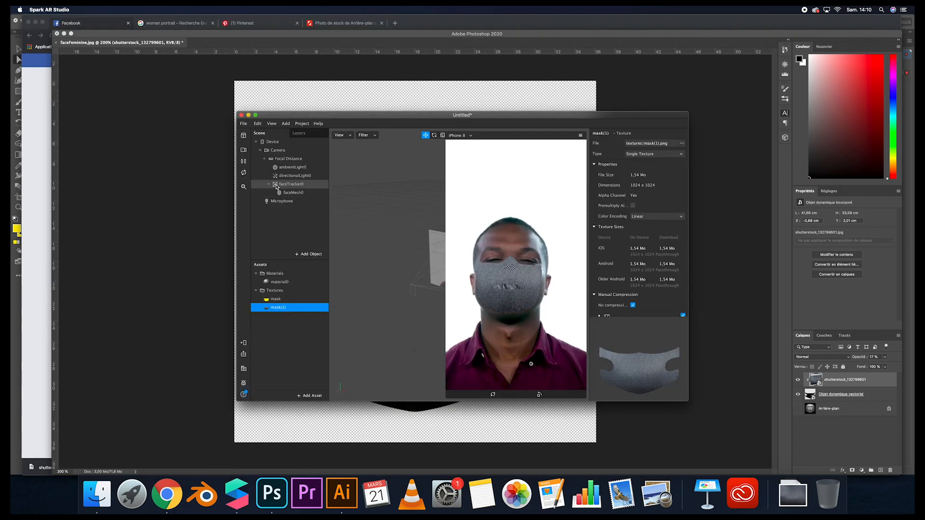
left_click(279, 282)
left_click(650, 187)
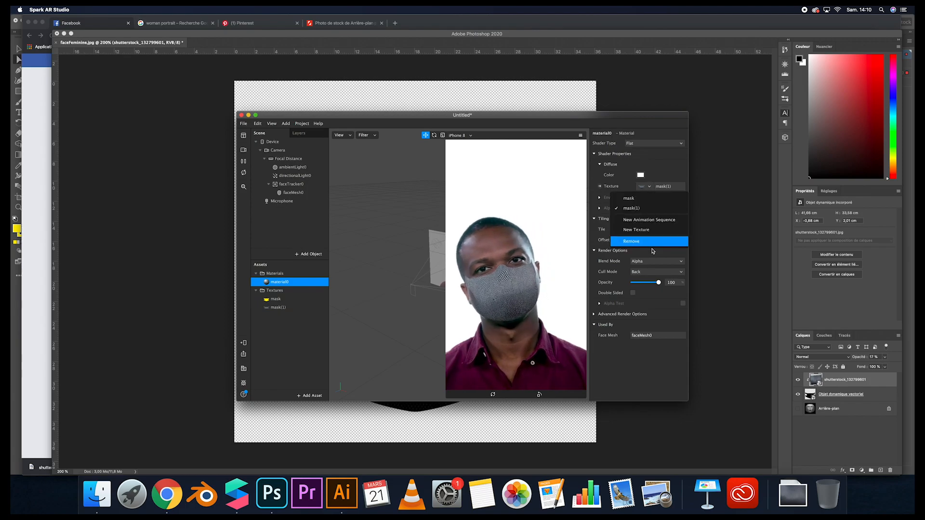
left_click(646, 230)
left_click(397, 135)
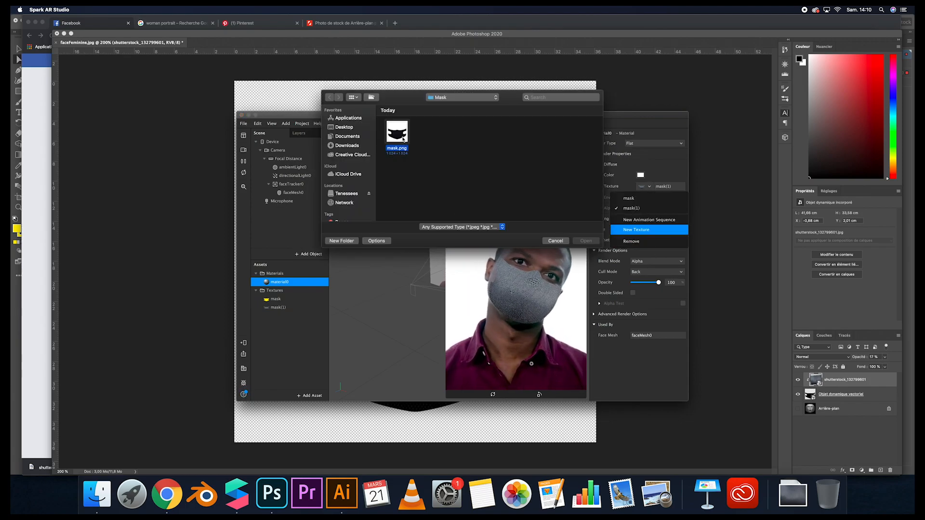
double_click(403, 139)
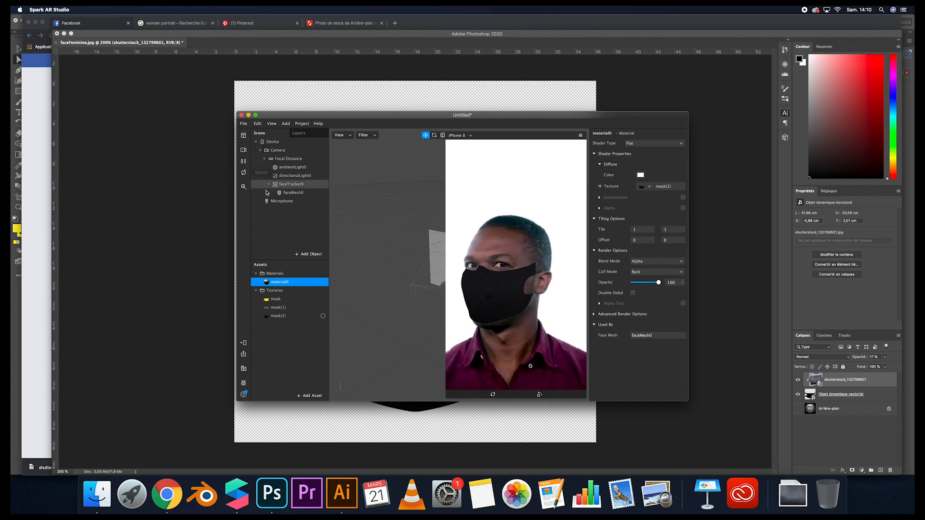
Toggle the face mesh's Mouth and Eyes options and set each back to compare the mask's fit.
left_click(265, 192)
left_click(633, 197)
left_click(633, 196)
left_click(633, 186)
left_click(632, 186)
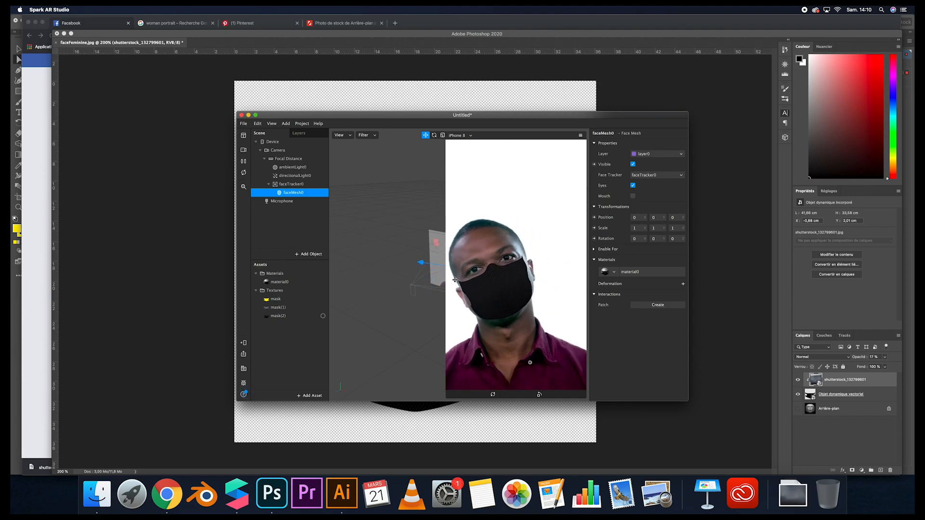
Enable no compression for the mask(2) texture.
left_click(278, 315)
left_click(633, 291)
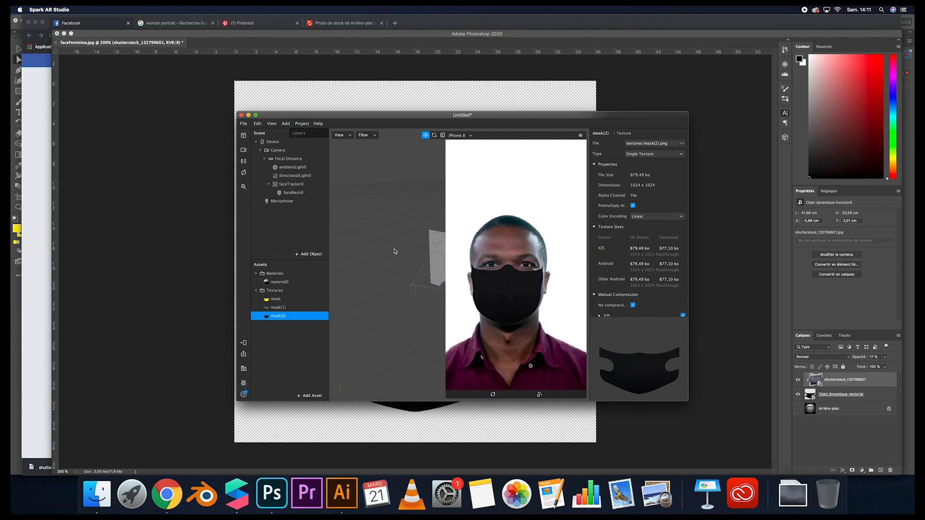
left_click(244, 162)
Switch to Photoshop and brush a straight white line down the mask's vertical centre on a new layer, about 18.8 cm long.
left_click(268, 500)
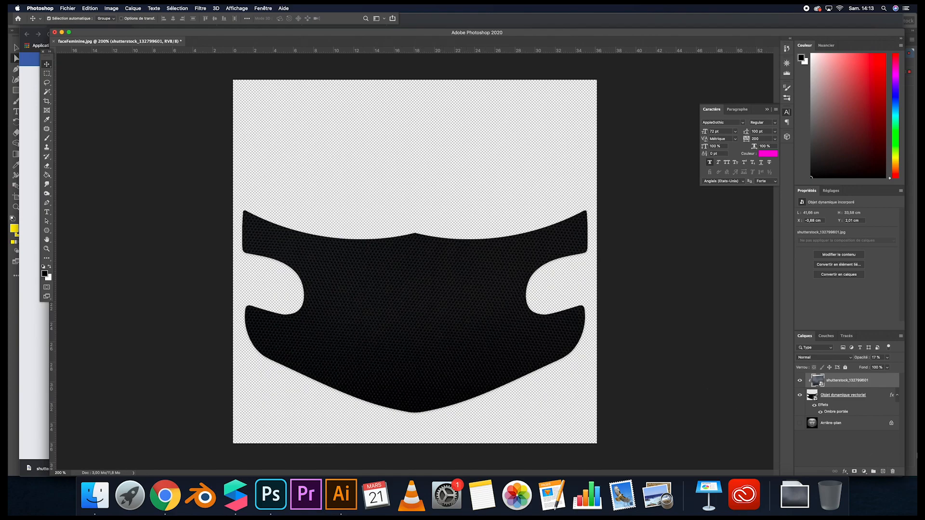
left_click(883, 471)
left_click(47, 138)
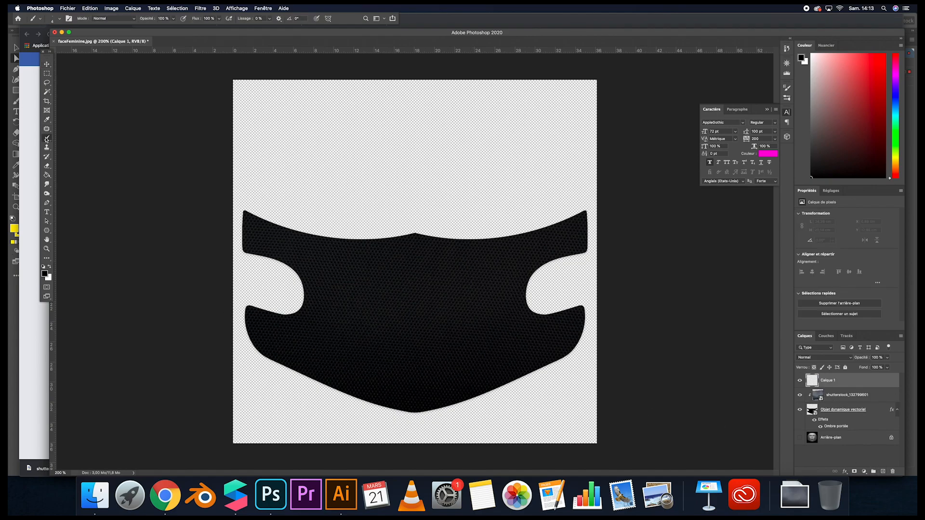
left_click(49, 267)
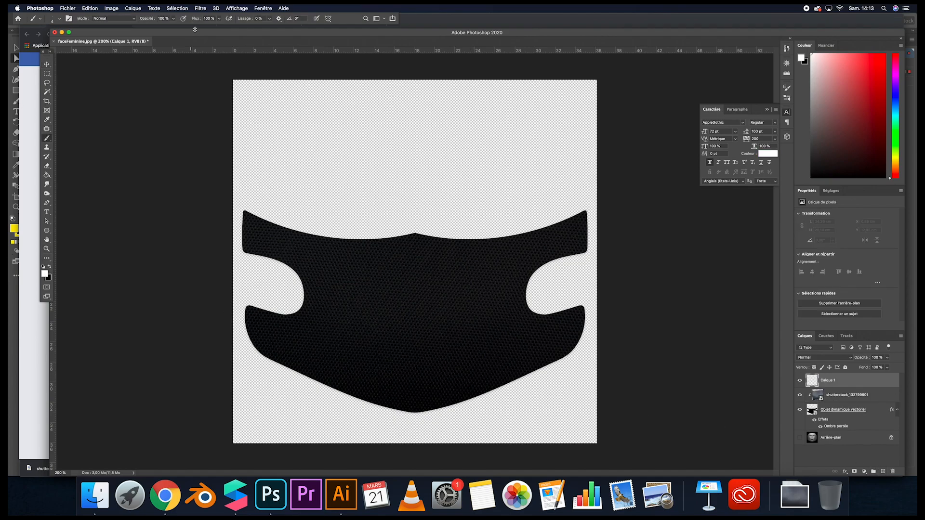
left_click(60, 18)
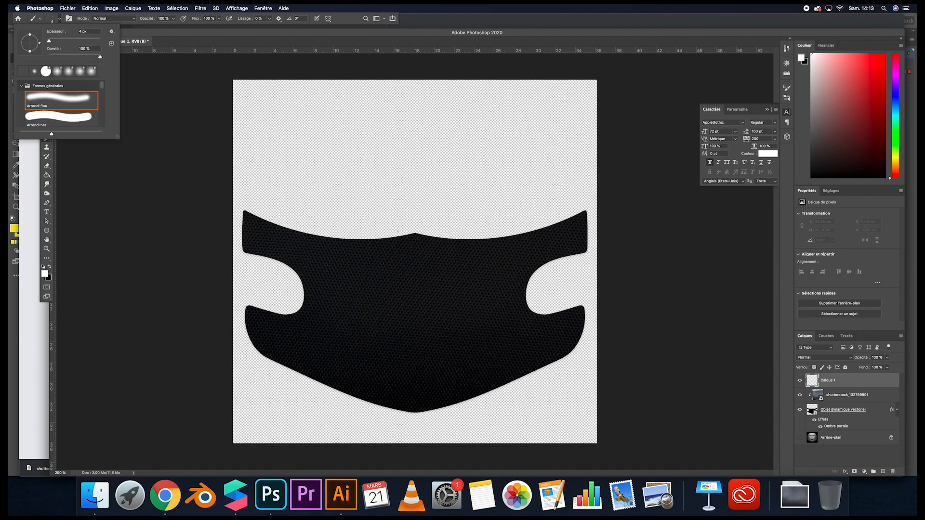
left_click(50, 42)
key("Return")
left_click(414, 230)
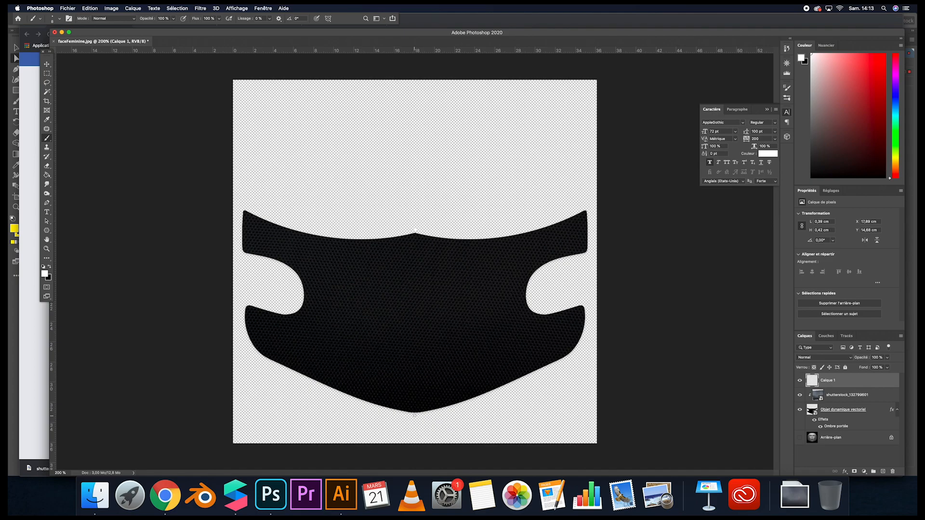
left_click(415, 413, "shift")
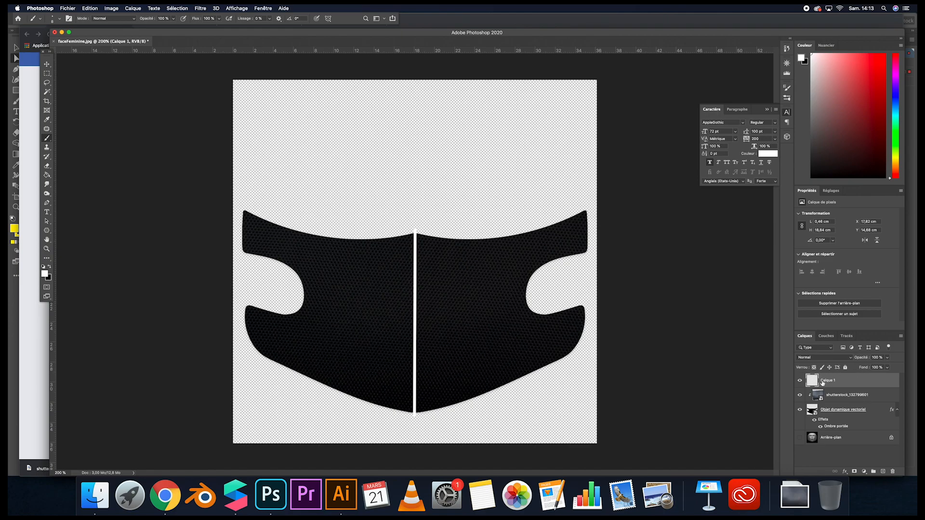
Add a layer mask to the white line layer and set up a black brush at 23 px.
left_click(854, 472)
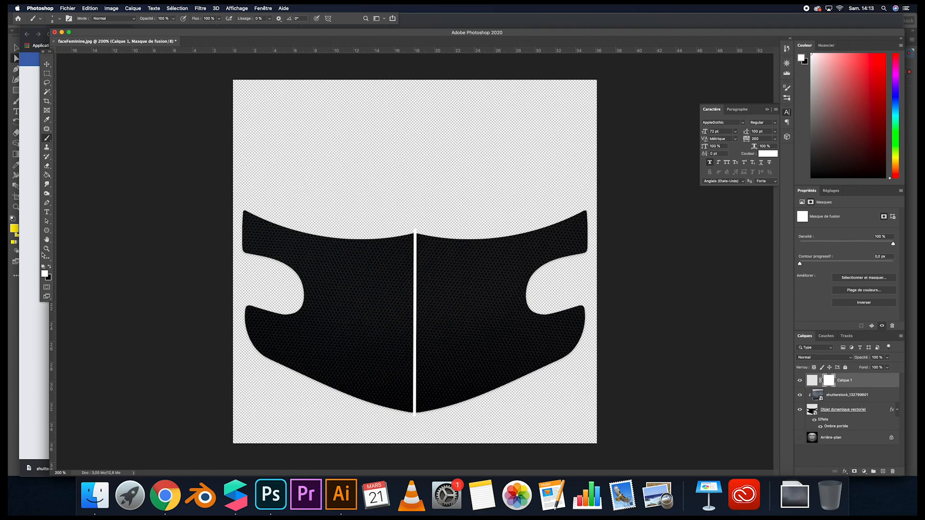
left_click(49, 268)
left_click(59, 19)
left_click_drag(51, 41, 54, 41)
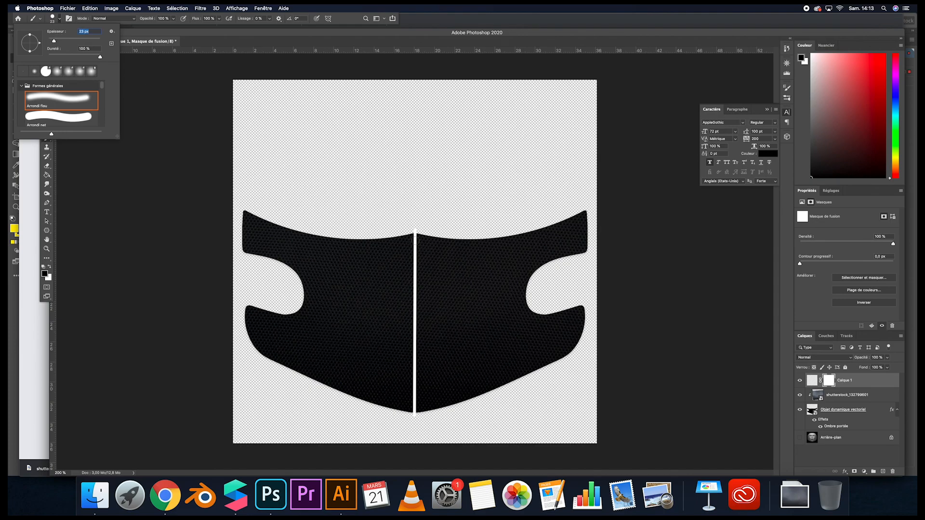
Dab black on the layer mask at regular intervals to cut the white line into dashes, undoing the misplaced dab.
left_click(416, 241)
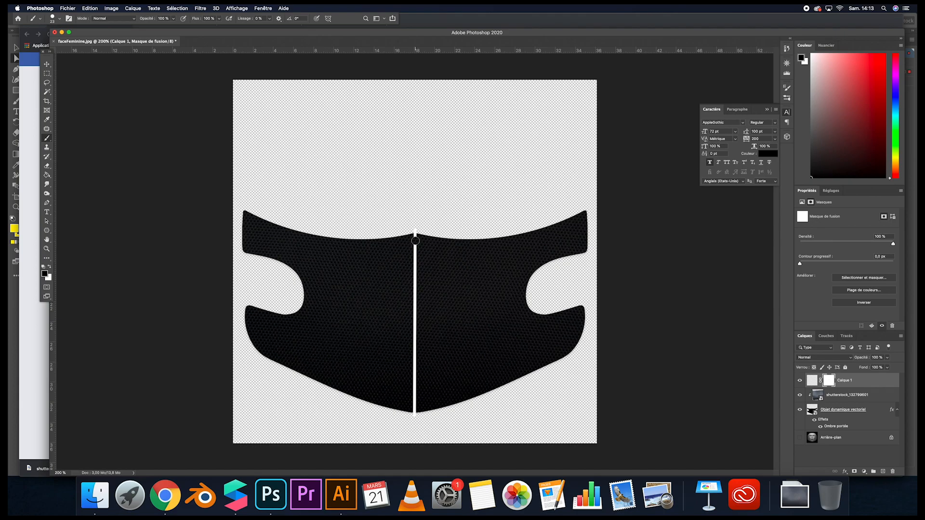
left_click(415, 241)
left_click(415, 260)
left_click(413, 278)
left_click(414, 294)
left_click(414, 323)
left_click(90, 8)
key("super+z")
left_click(415, 314)
left_click(417, 334)
left_click(414, 353)
left_click(416, 368)
left_click(415, 389)
Free-transform the dashed line to about 7.7 cm high, running from the mask's upper edge to near its middle.
left_click(44, 65)
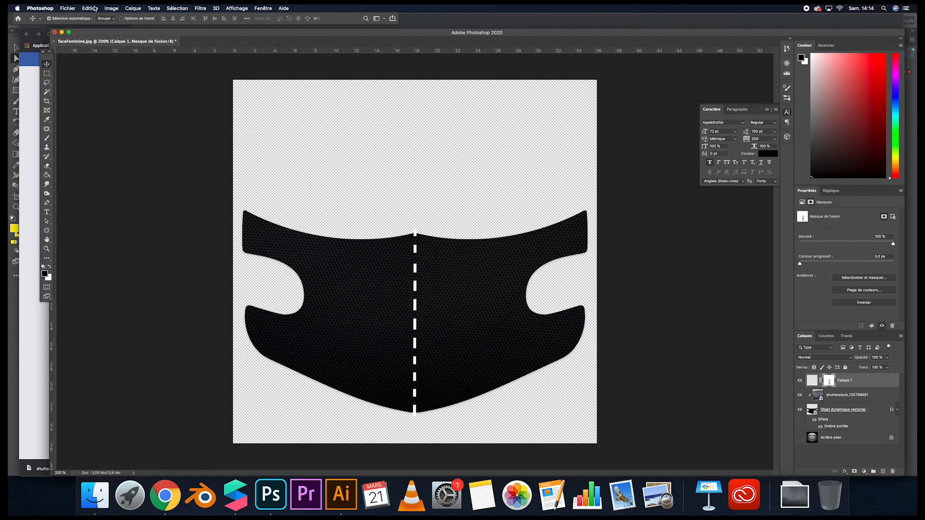
left_click(95, 8)
left_click(141, 169)
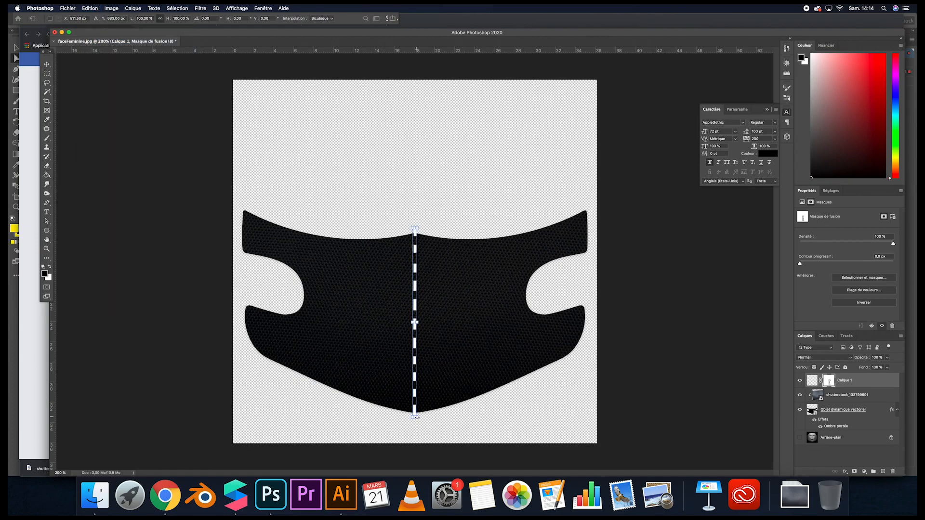
left_click_drag(414, 418, 415, 308)
key("Return")
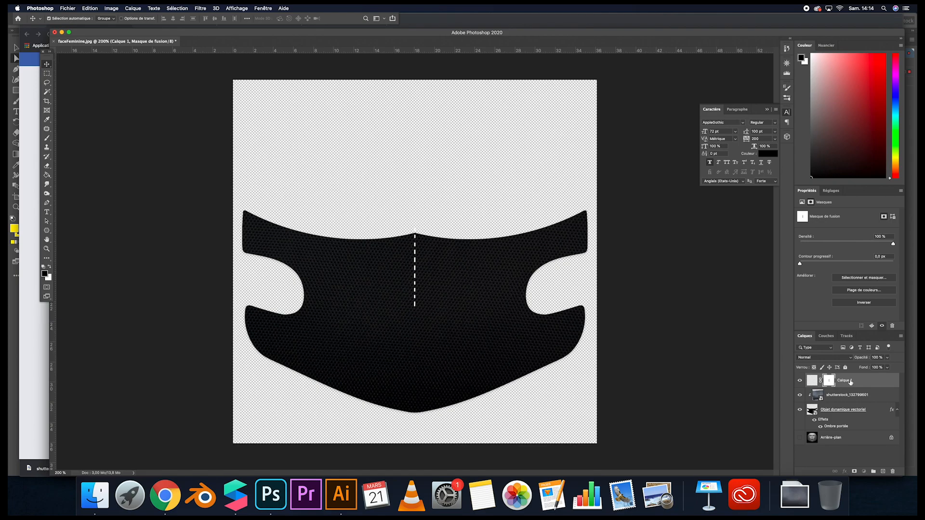
Duplicate the dashed line layer twice and place the copies end to end down to the mask's lower point.
left_click_drag(851, 381, 884, 470)
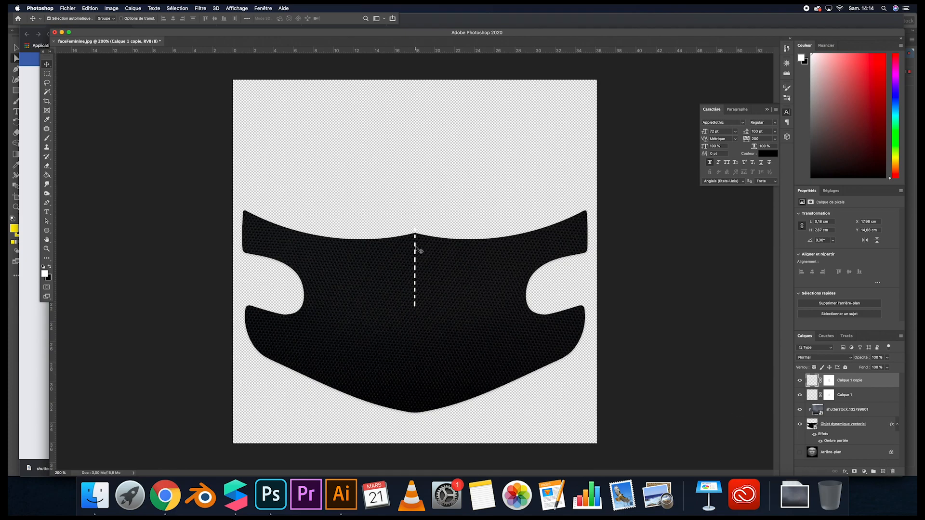
left_click_drag(415, 246, 415, 331)
left_click_drag(848, 380, 883, 472)
left_click_drag(418, 324, 415, 406)
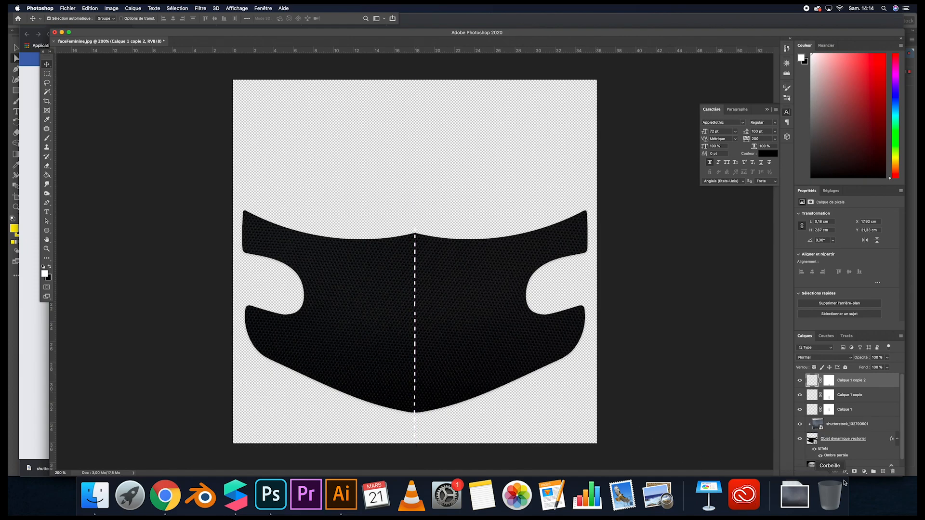
Merge the three dashed line layers into one and clip it to the mask shape.
left_click(859, 411, "shift")
right_click(859, 411)
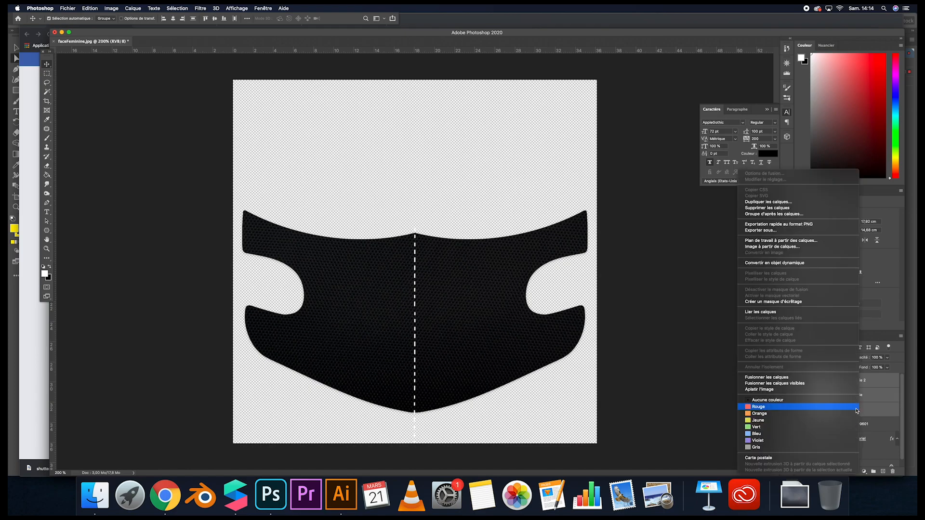
left_click(801, 380)
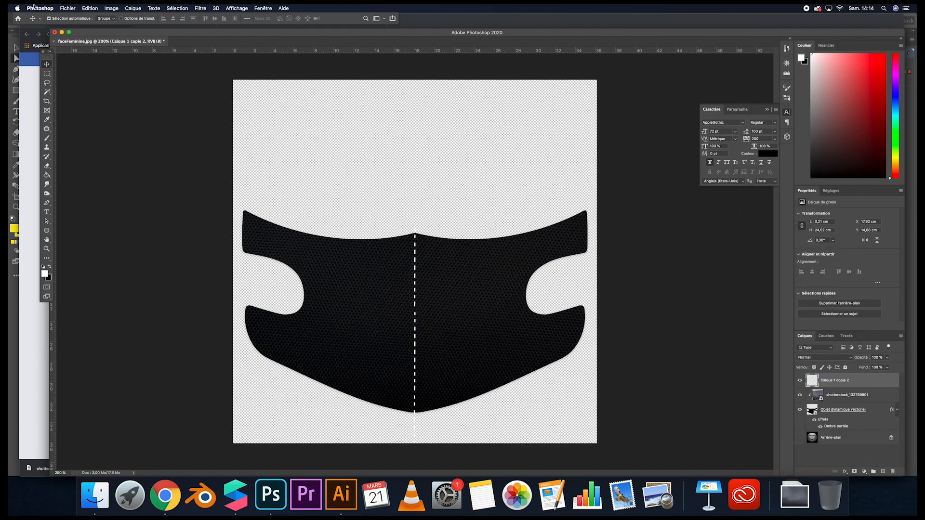
left_click(826, 387, "alt")
Keep the dashed line layer at 100% opacity and add a lime green #b8ff30 Color Overlay in Normal mode at 100%.
left_click(887, 358)
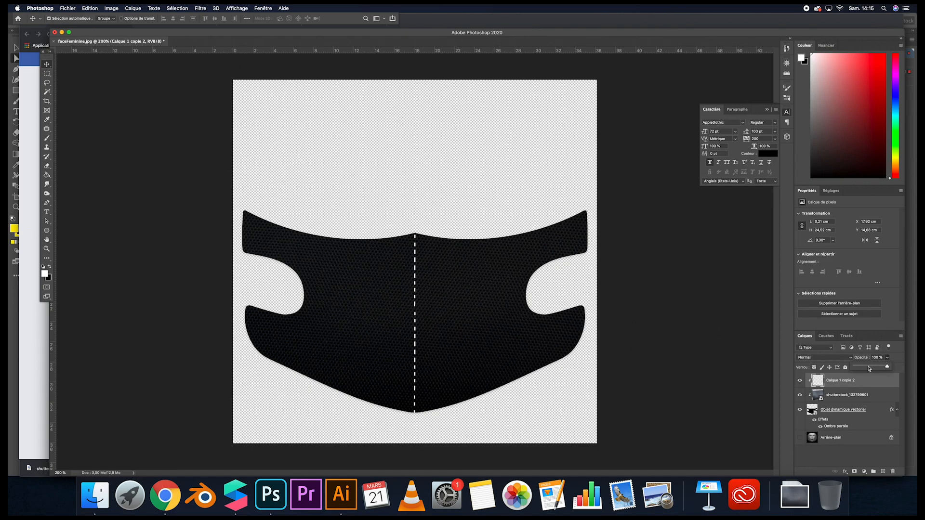
mouse_move(872, 368)
left_mouse_down()
mouse_move(887, 369)
mouse_move(860, 369)
mouse_move(888, 369)
left_mouse_up()
left_click(845, 472)
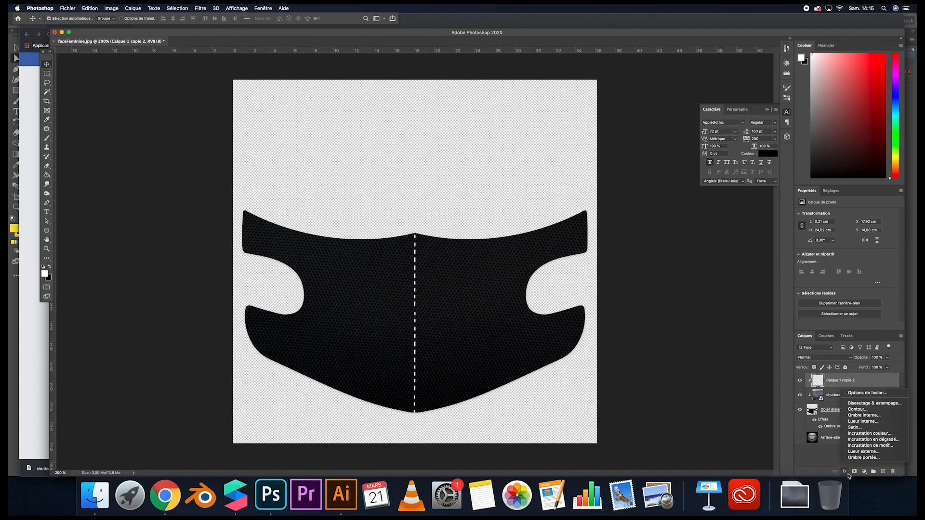
left_click(869, 434)
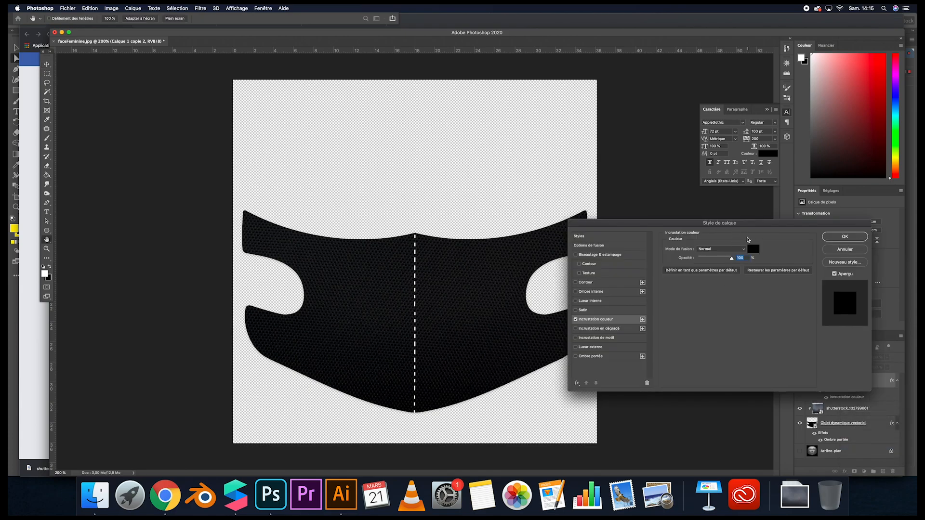
left_click(753, 250)
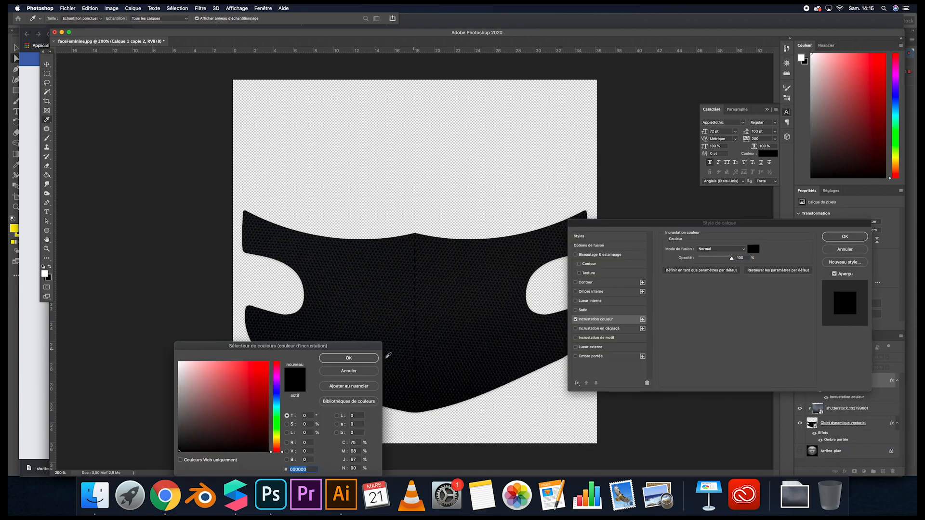
left_click(276, 433)
left_click_drag(243, 391, 252, 338)
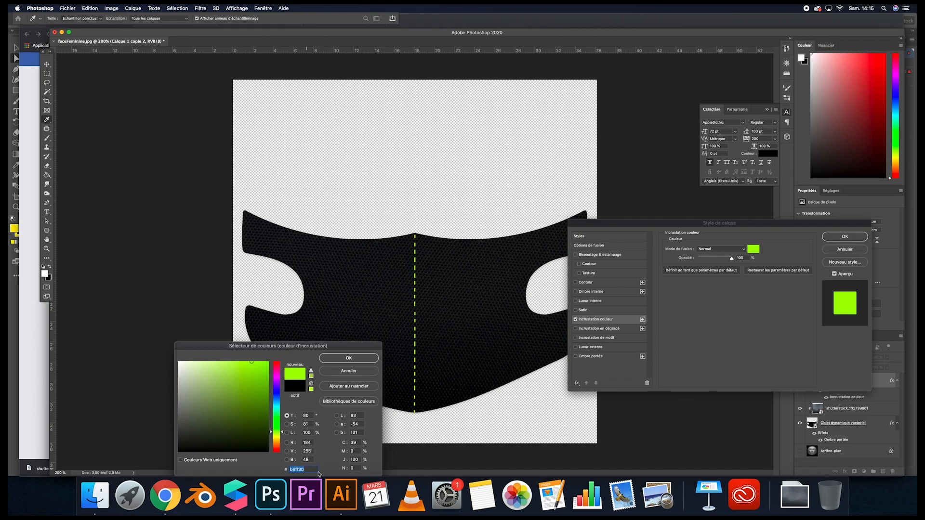
left_click(349, 358)
left_click(844, 237)
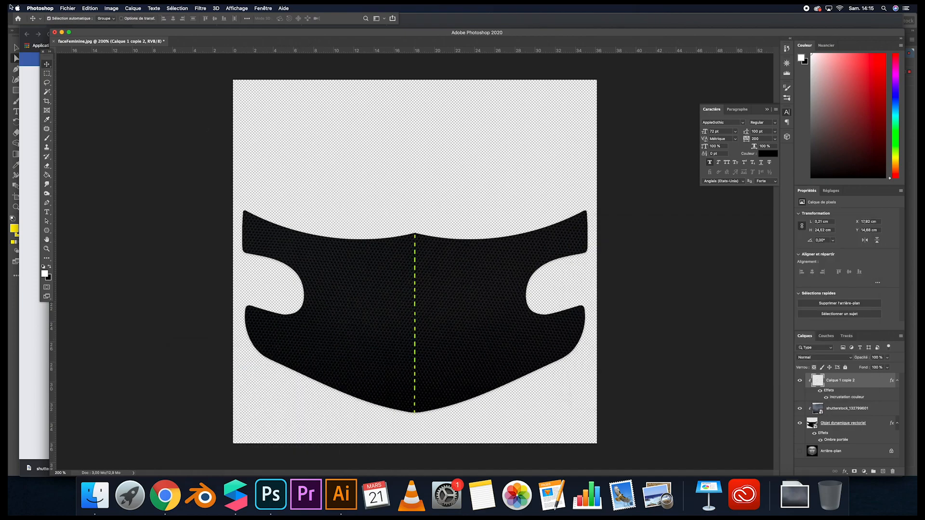
Export the mask with the green dashed seam as a PNG, overwriting mask.png in the Mask folder.
left_click(67, 8)
mouse_move(99, 108)
left_click(205, 110)
left_click(379, 144)
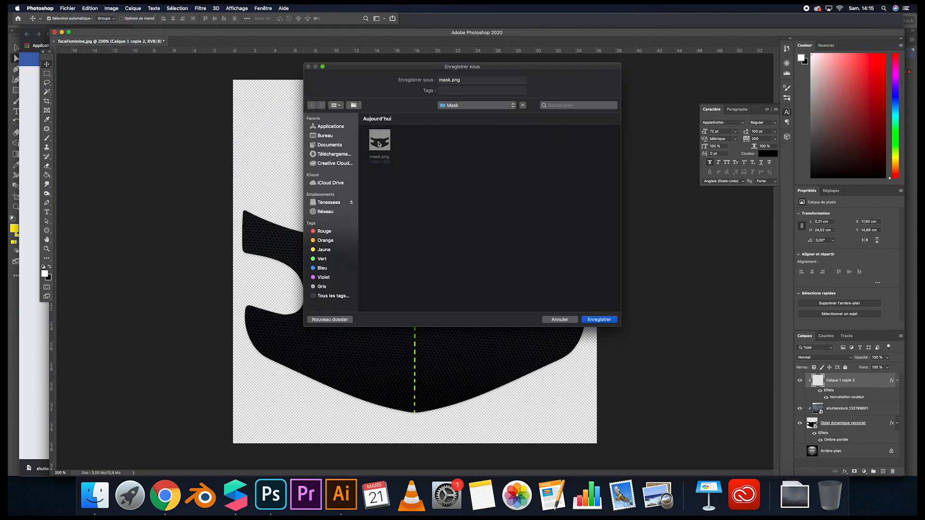
left_click(609, 321)
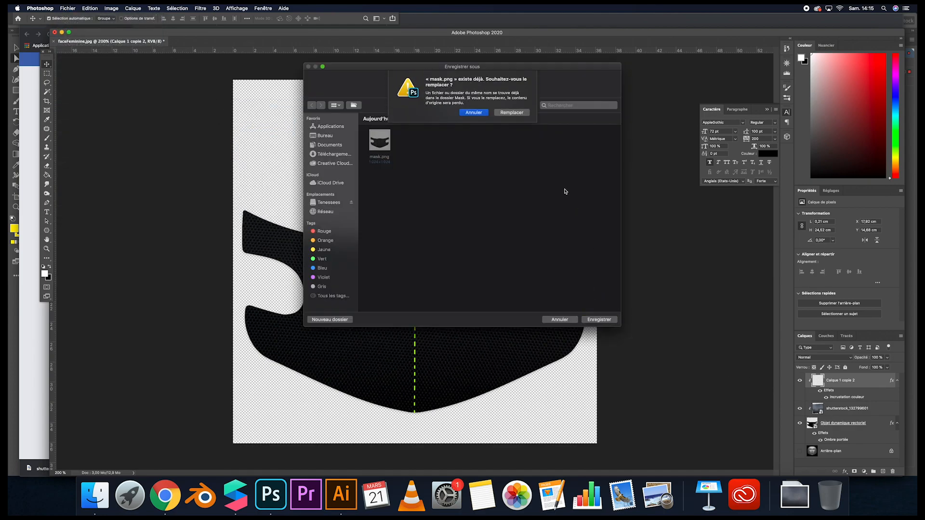
left_click(524, 114)
Switch to Spark AR Studio and load the green-seamed mask.png as a new texture on material0.
left_click(235, 496)
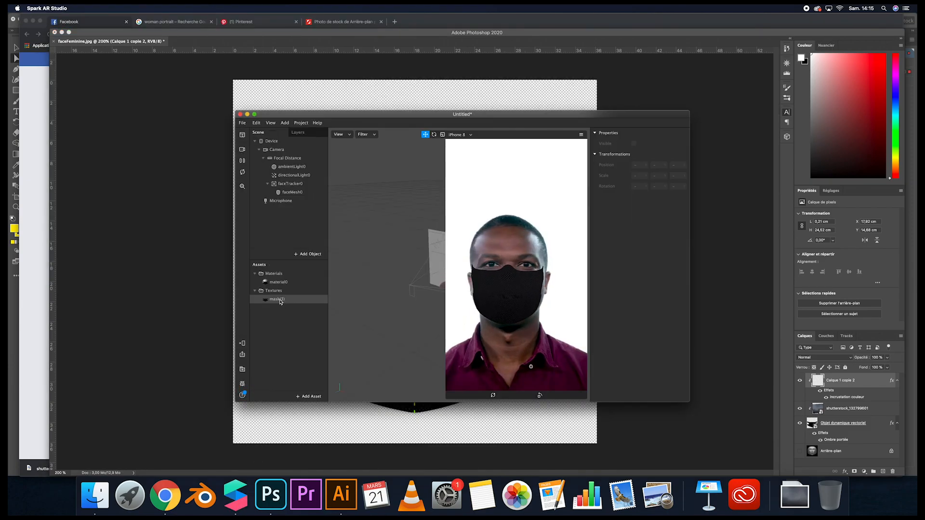
left_click(279, 282)
left_click(650, 187)
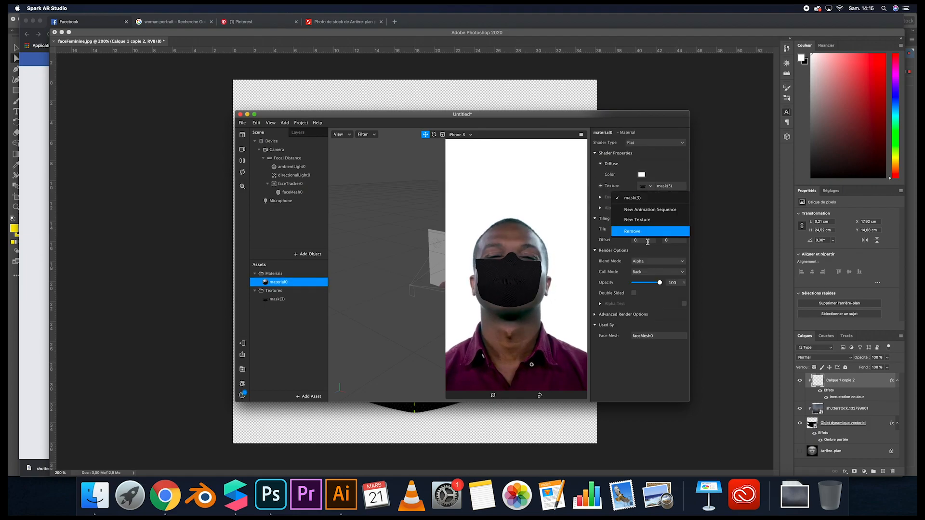
left_click(649, 222)
double_click(399, 131)
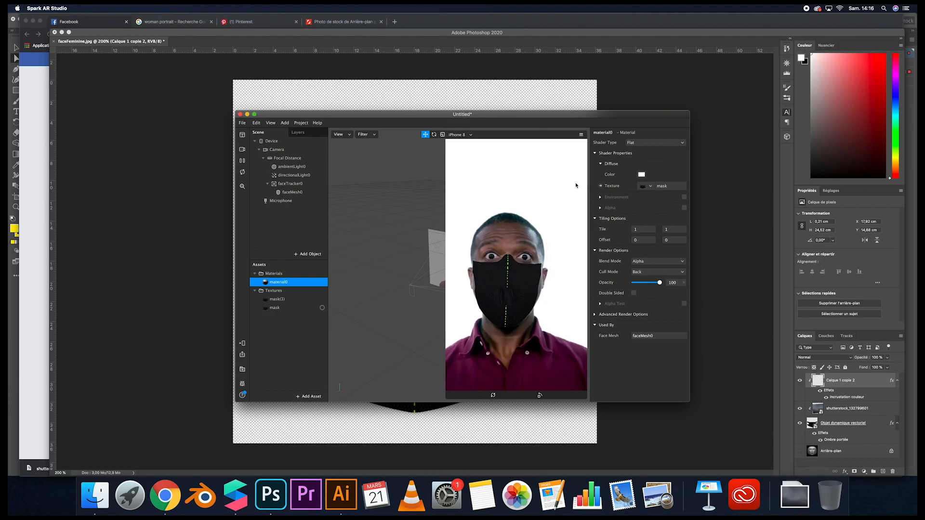
Preview the filter on the simulated man with glasses and check the mask texture's and material0's properties.
left_click(242, 150)
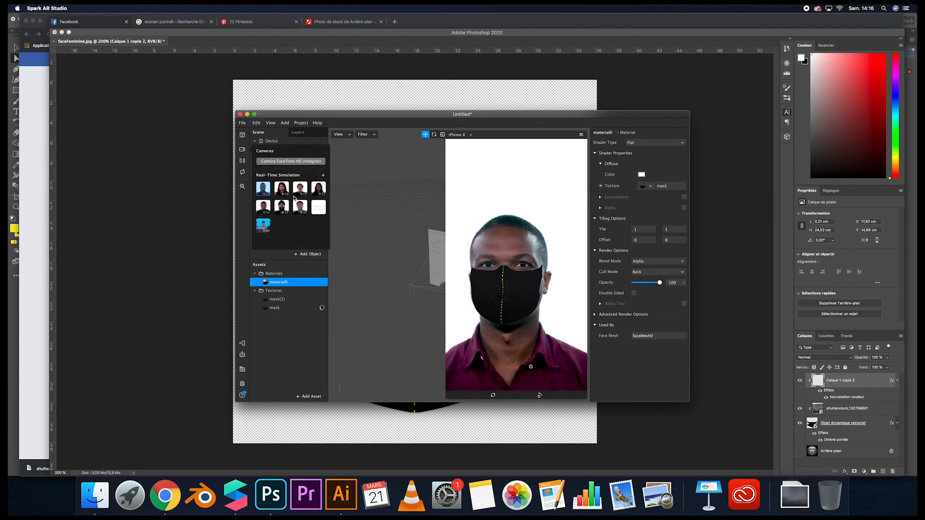
left_click(299, 206)
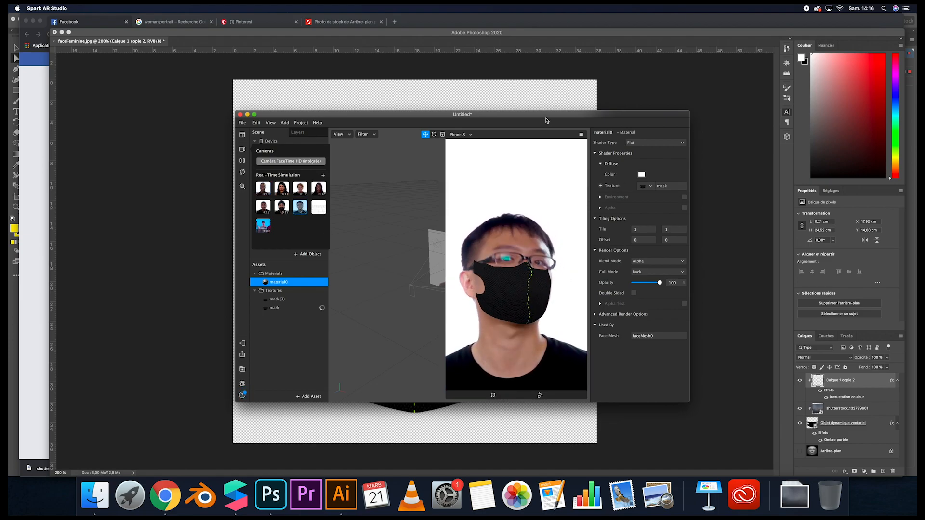
left_click(526, 123)
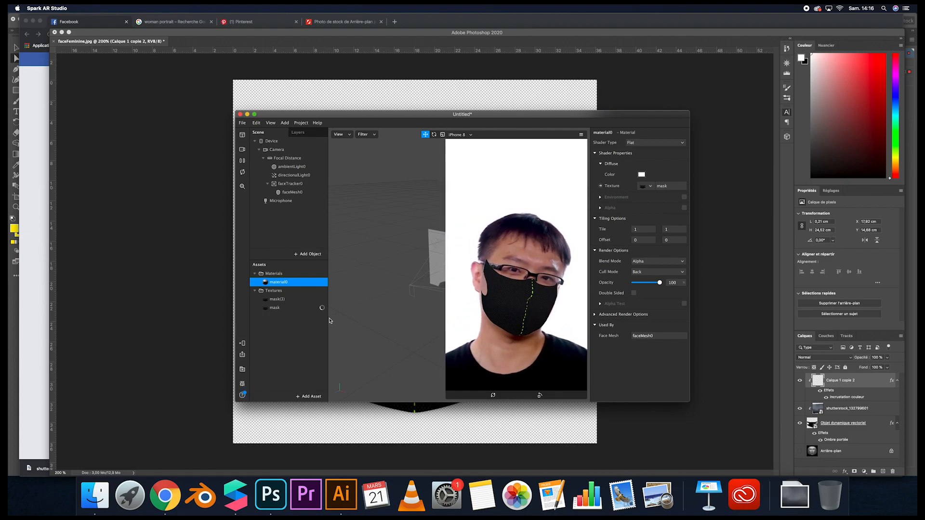
left_click(313, 308)
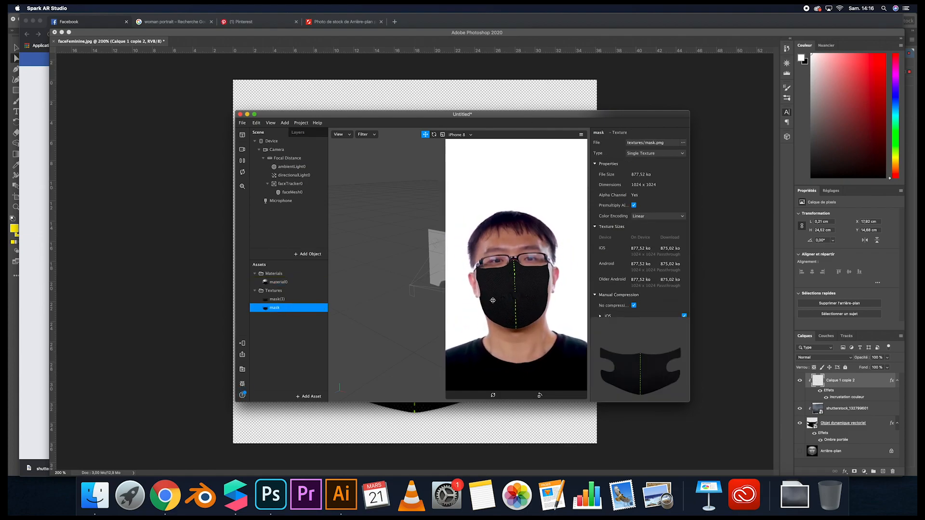
left_click(291, 283)
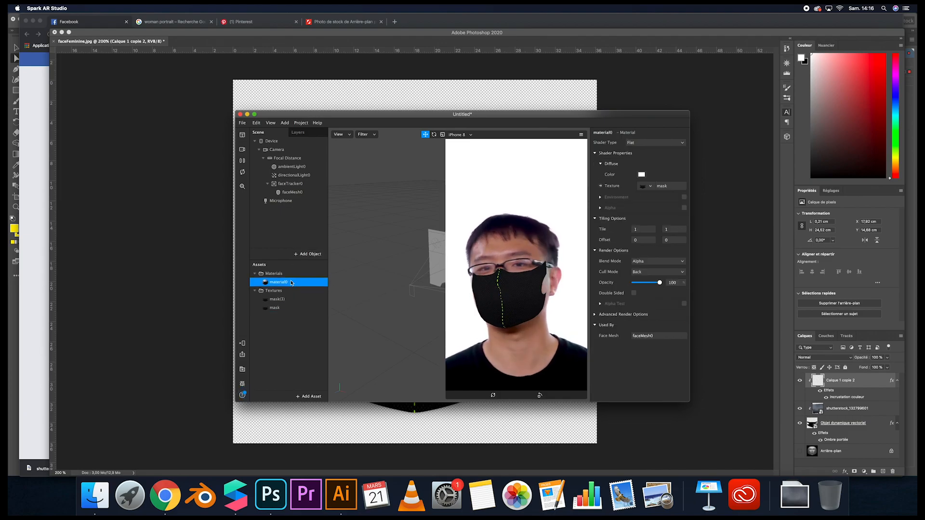